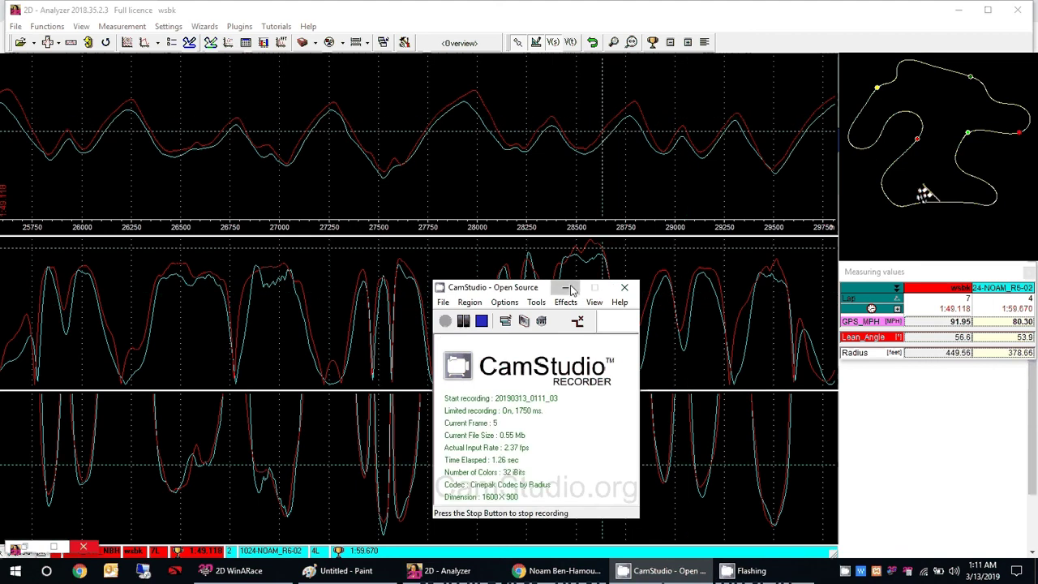
Minimize the CamStudio recorder so the lap 7 vs lap 4 speed, lean and radius graphs show.
left_click(565, 287)
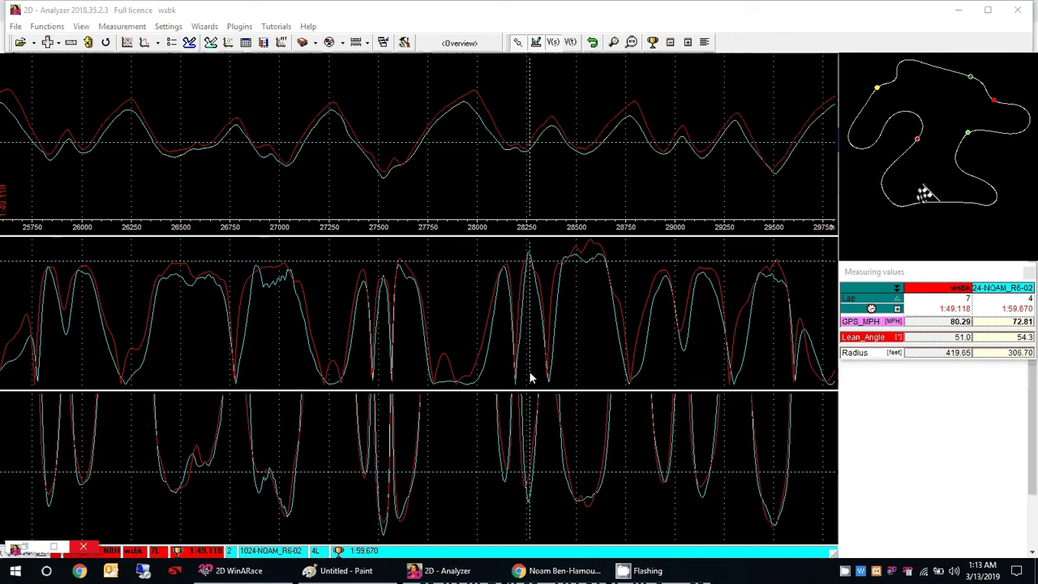
Read both laps' speed and radius at about 27550, 27700 and 28100, then clear the readout.
left_click(527, 334)
left_click(530, 321)
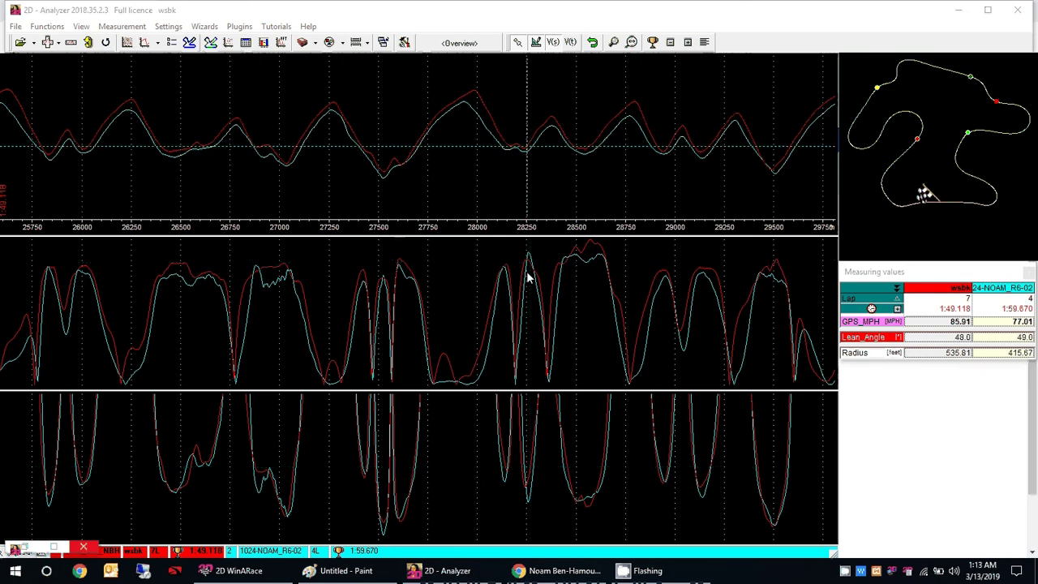
left_click(496, 139)
left_click(396, 132)
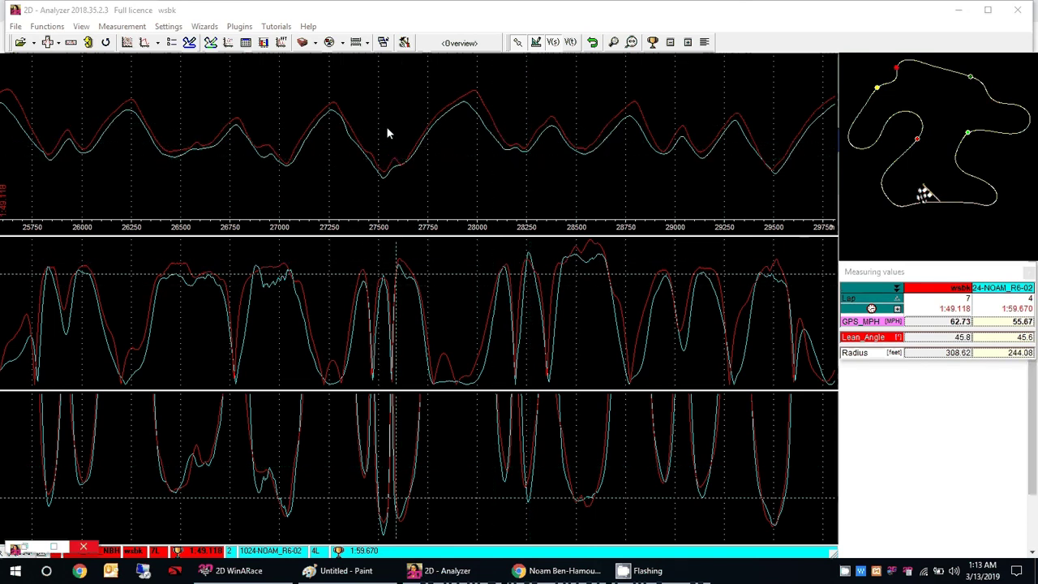
left_click(420, 146)
key("Escape")
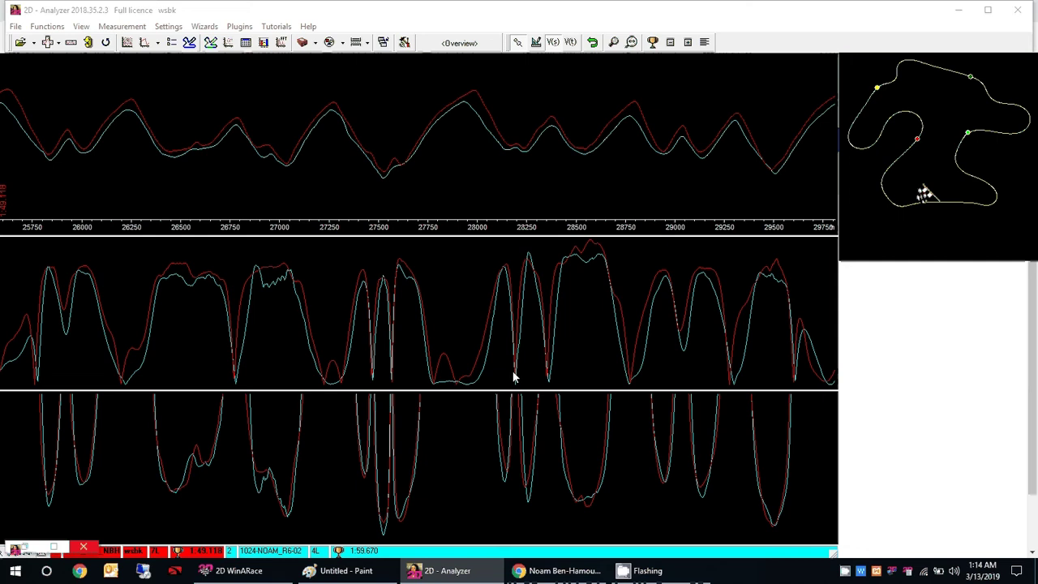
Sweep the measuring cursor along the lap to near 28250: lap 7 76.41 mph, lap 4 71.09 mph.
left_click(53, 183)
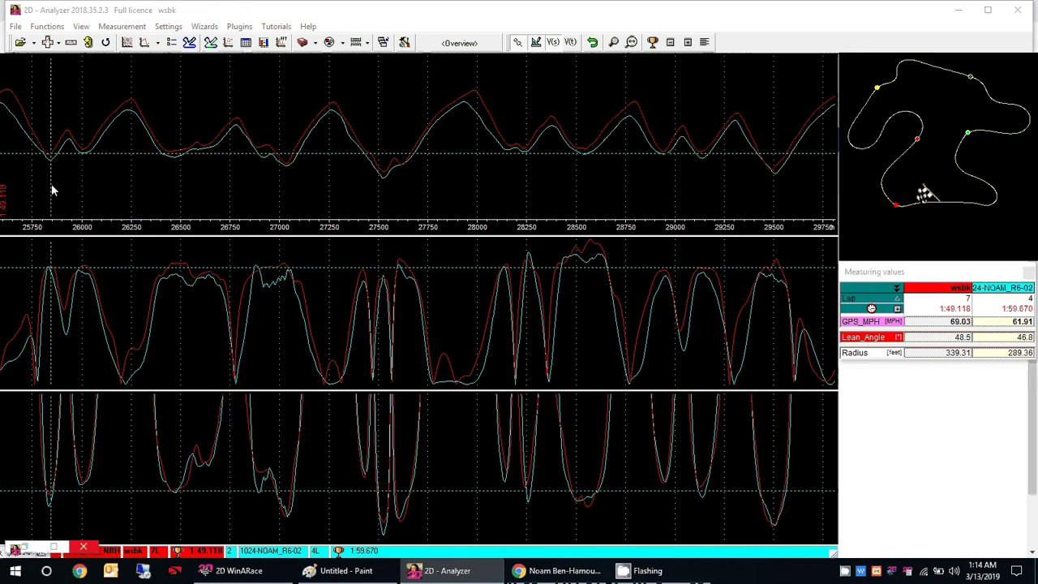
left_click_drag(51, 183, 83, 195)
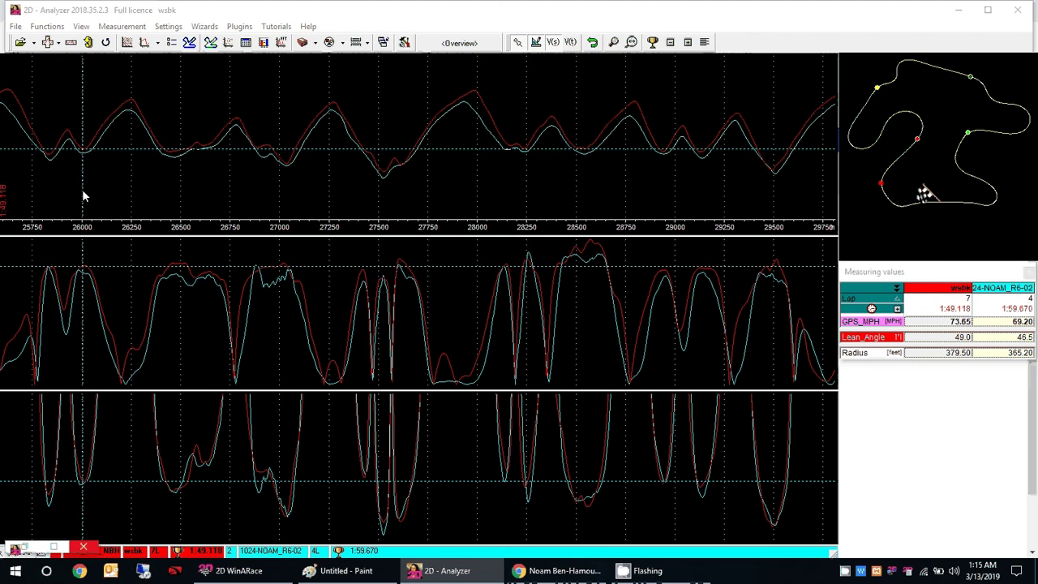
mouse_move(81, 194)
left_mouse_down()
mouse_move(322, 169)
mouse_move(387, 174)
mouse_move(52, 213)
mouse_move(83, 217)
left_mouse_up()
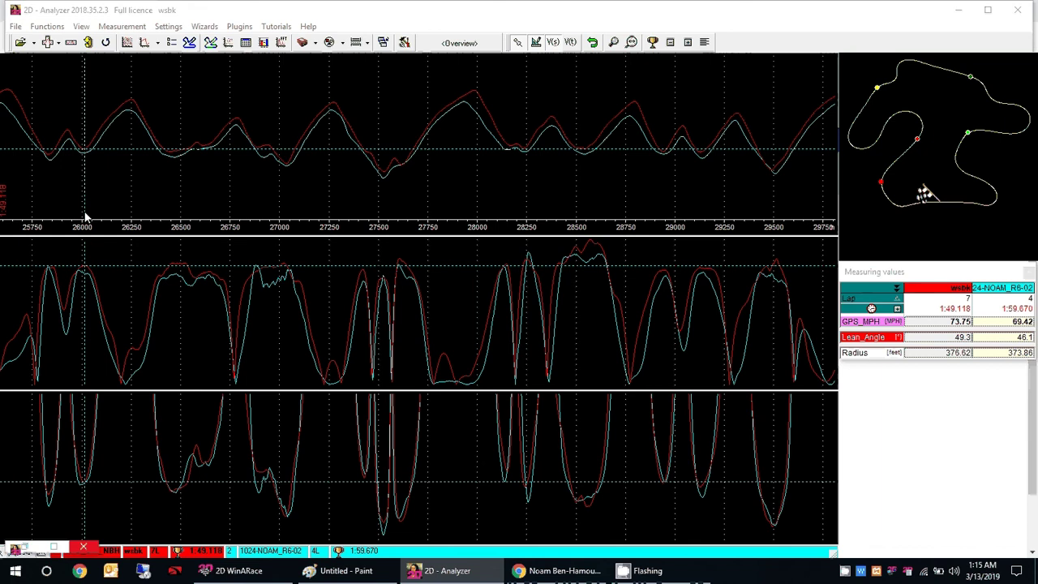
left_click(392, 216)
left_click(419, 199)
left_click(571, 197)
left_click(528, 201)
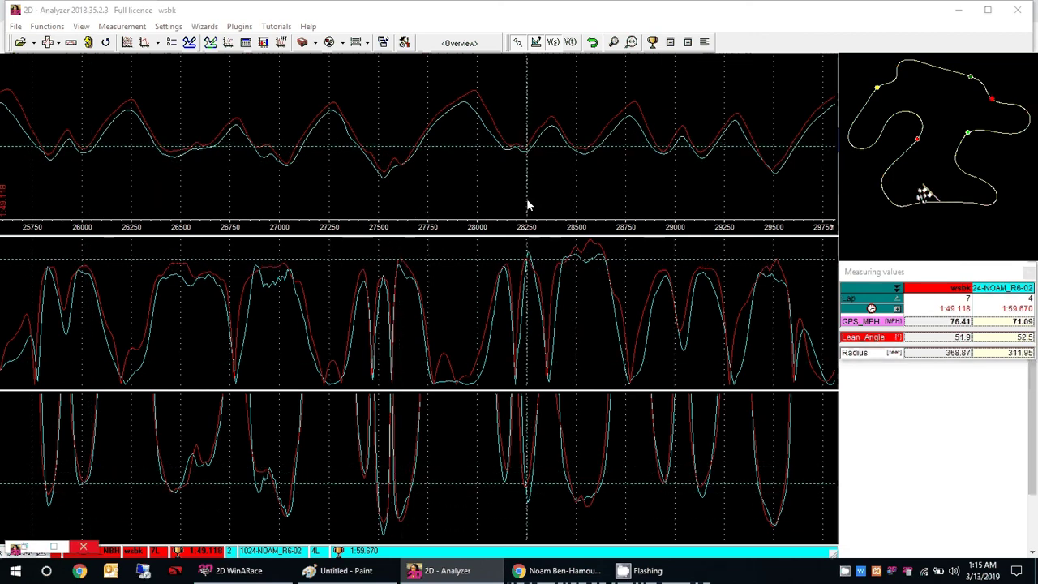
Drop the cursor, wheel-zoom the graphs to about 27600–28650, and measure both laps near 28250.
right_click(527, 200)
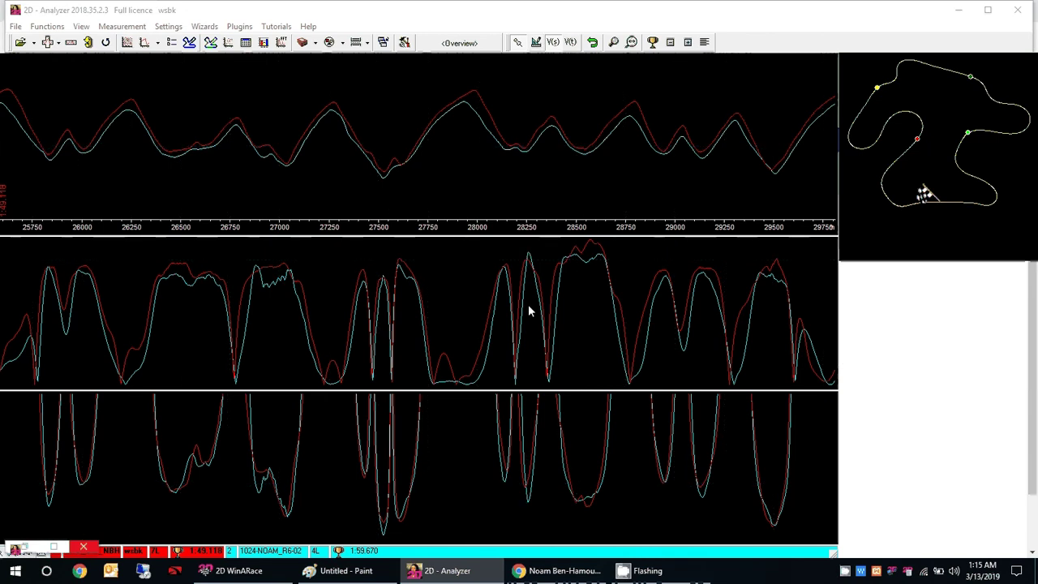
scroll(528, 304, "up", 4)
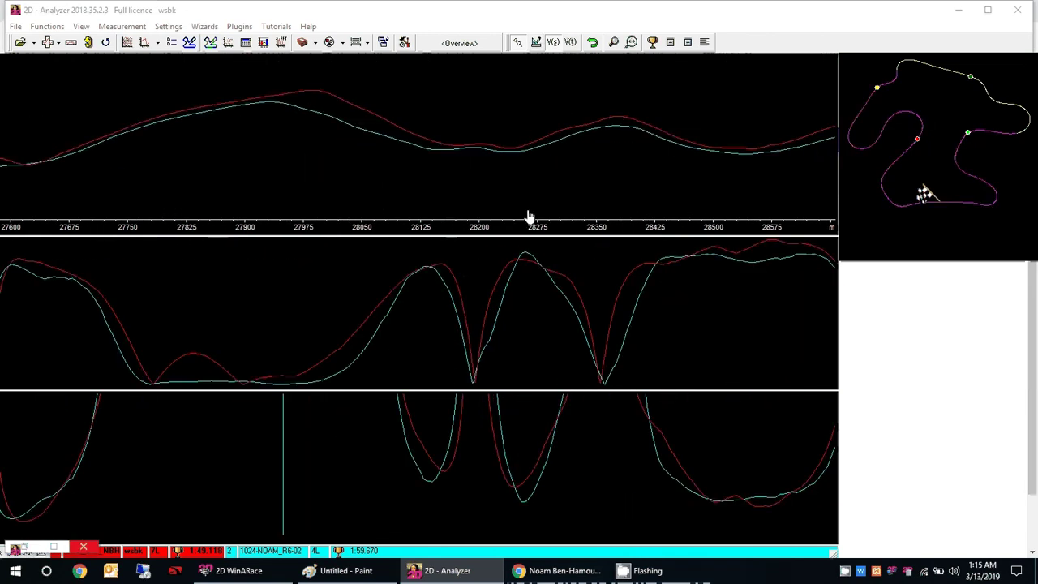
left_click(525, 265)
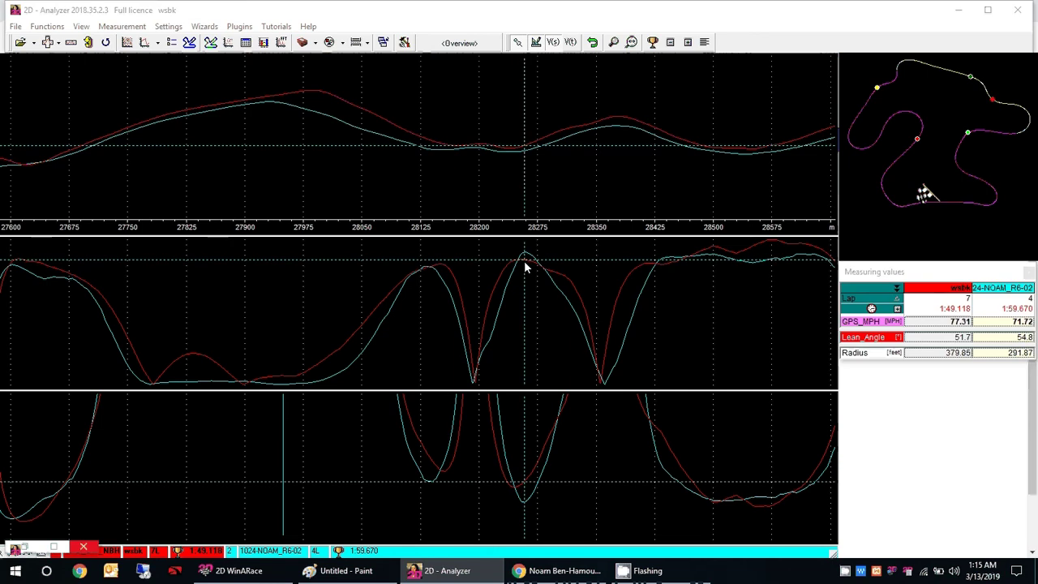
left_click_drag(525, 265, 523, 153)
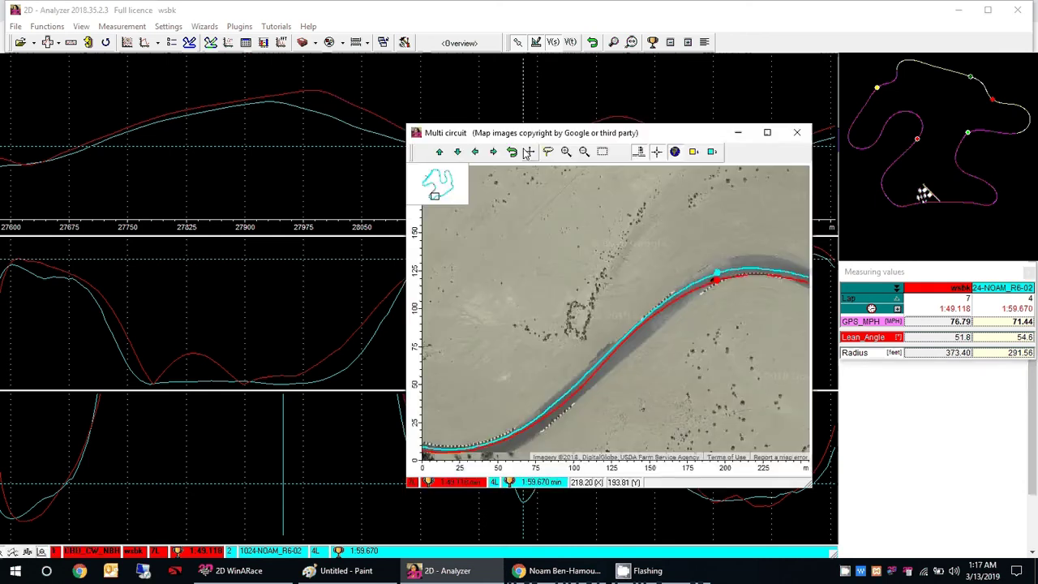
Move the Multi circuit map aside and zoom its satellite view out to the whole circuit.
left_click_drag(624, 136, 217, 138)
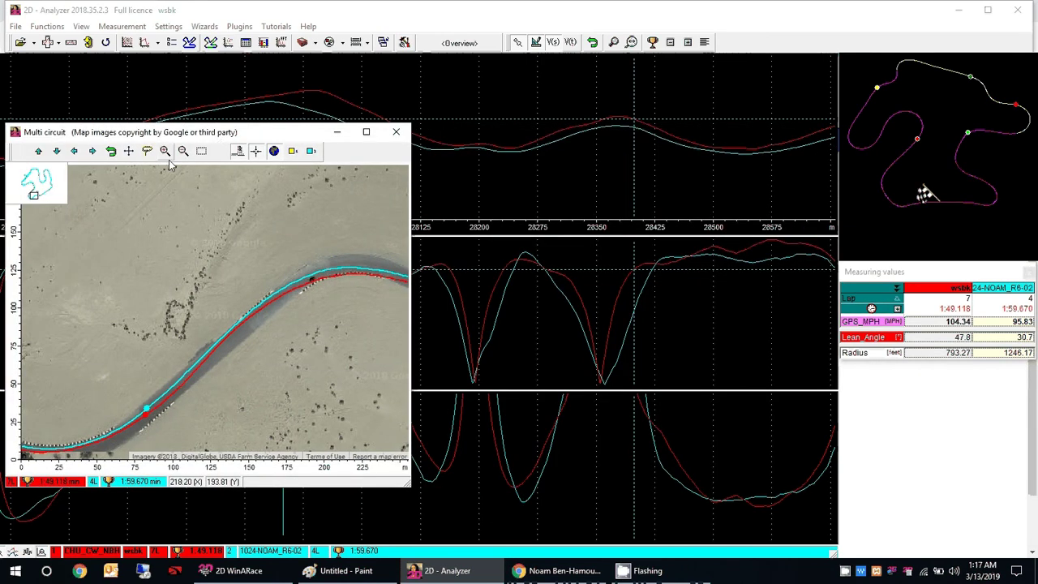
left_click(184, 152)
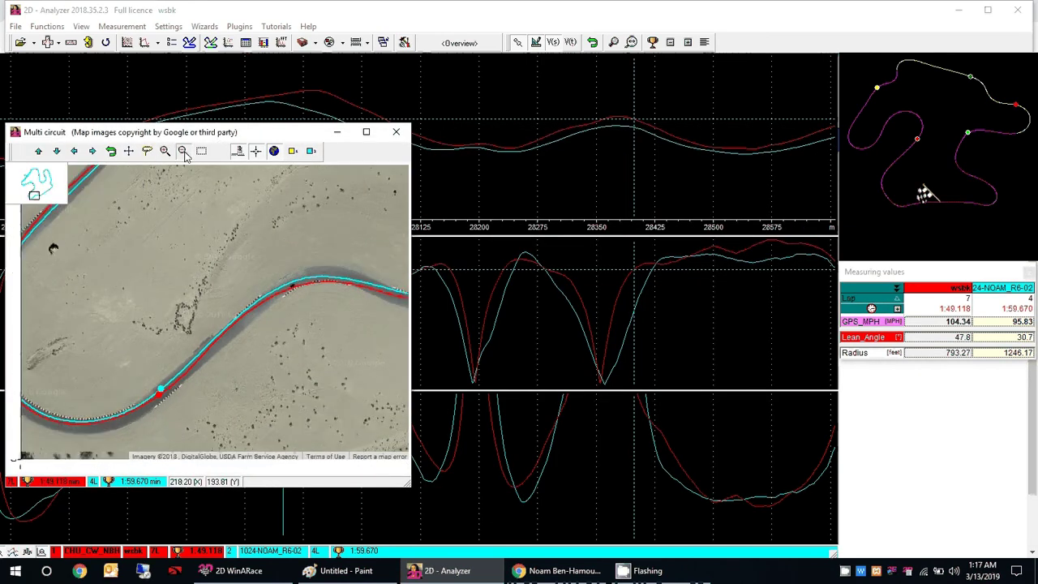
left_click(184, 153)
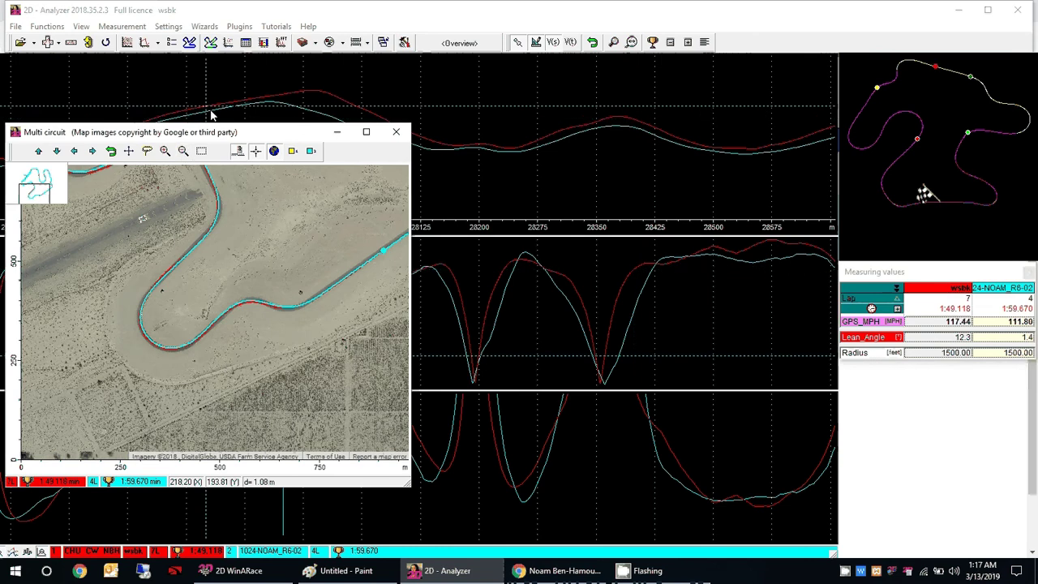
left_click(184, 153)
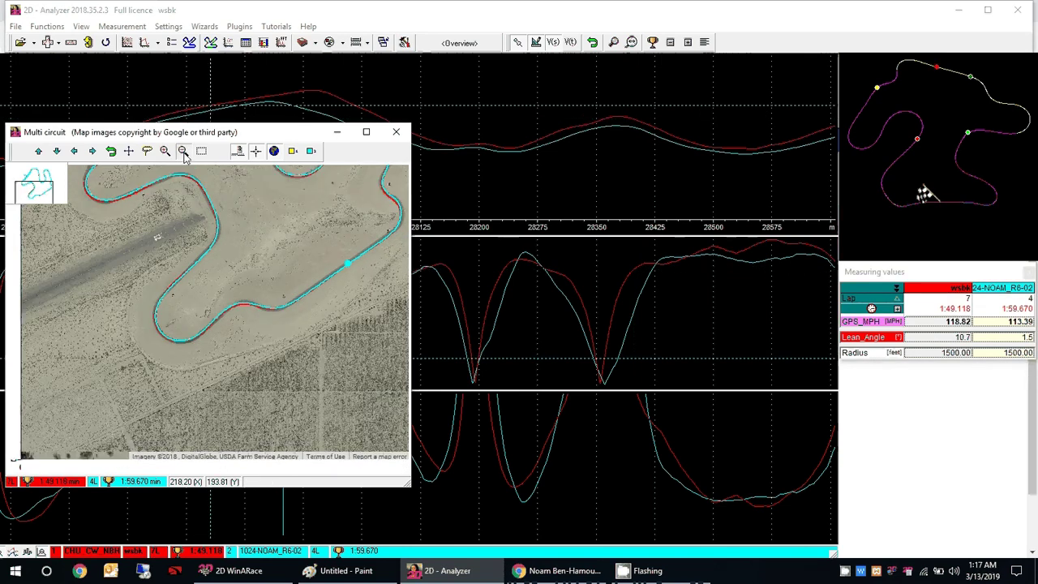
left_click(184, 152)
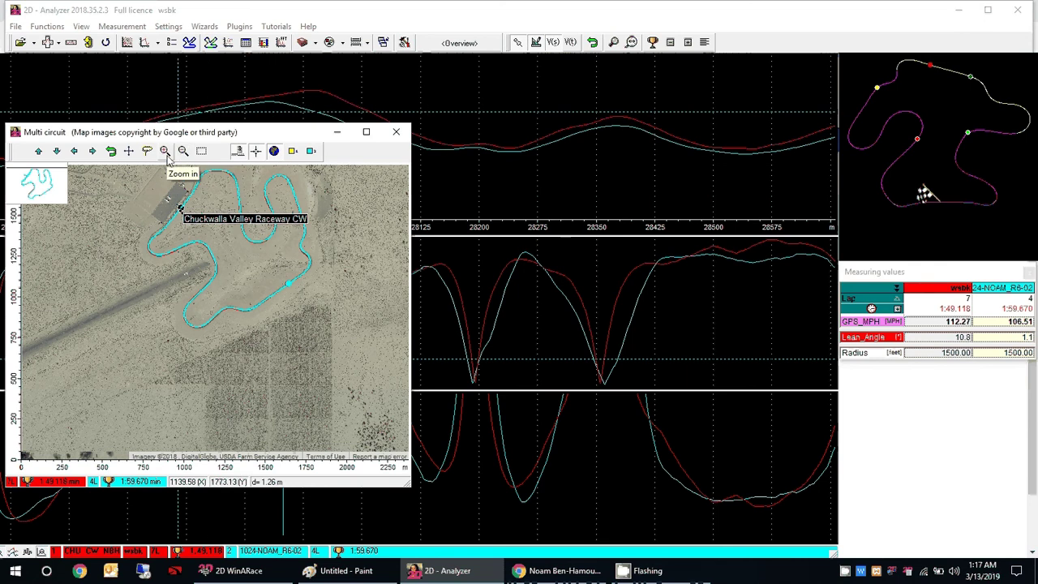
Zoom the map back in on the turn and measure the exit: 78.02 vs 72.67 mph.
left_click(166, 152)
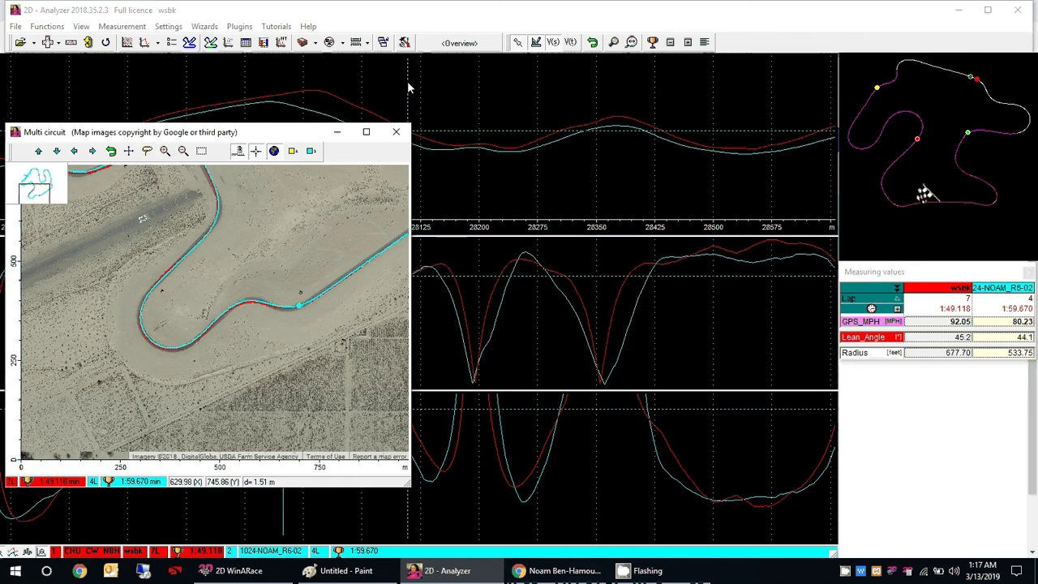
left_click(646, 81)
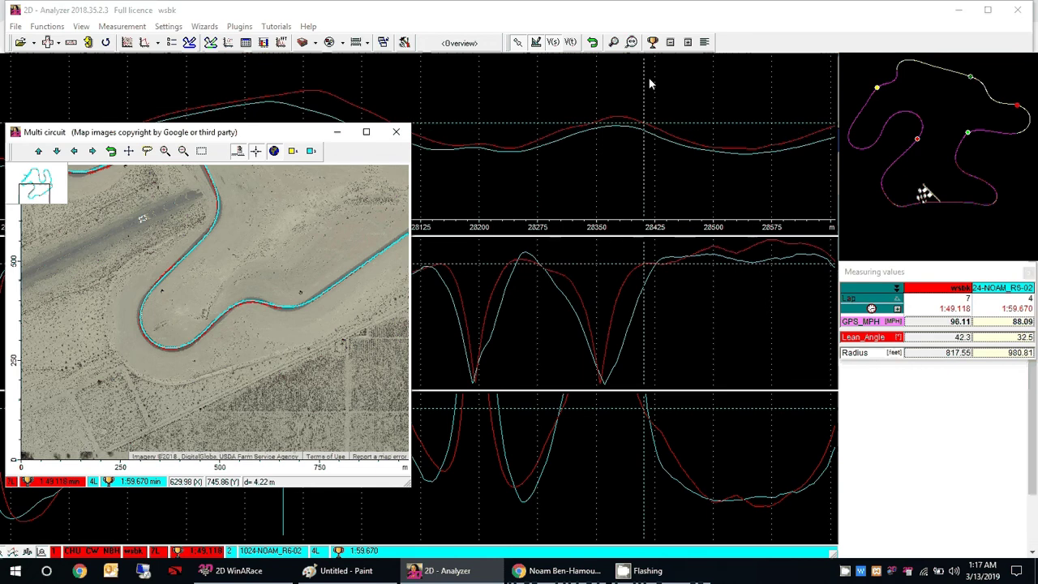
left_click(164, 153)
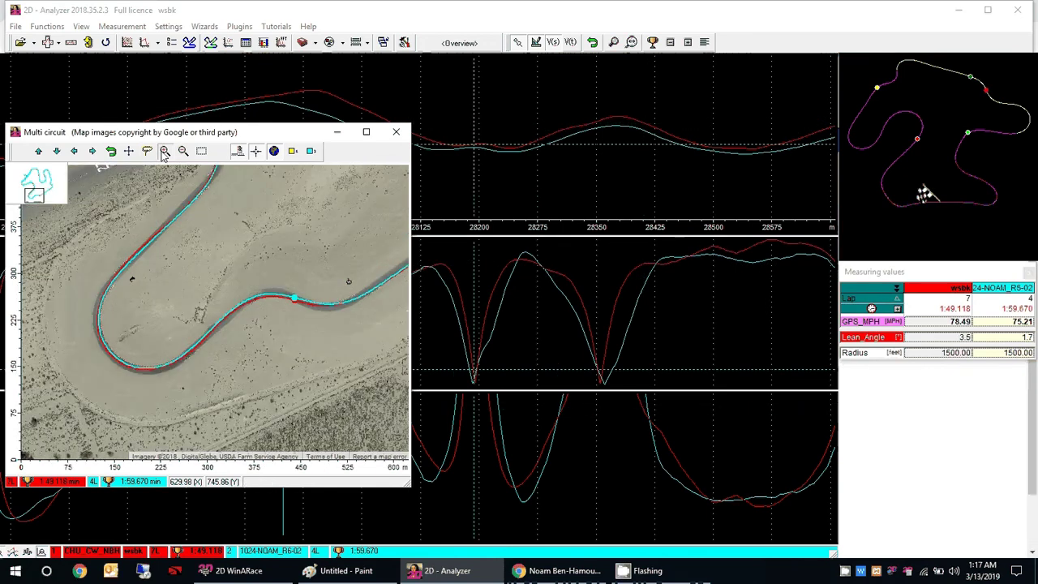
left_click(164, 152)
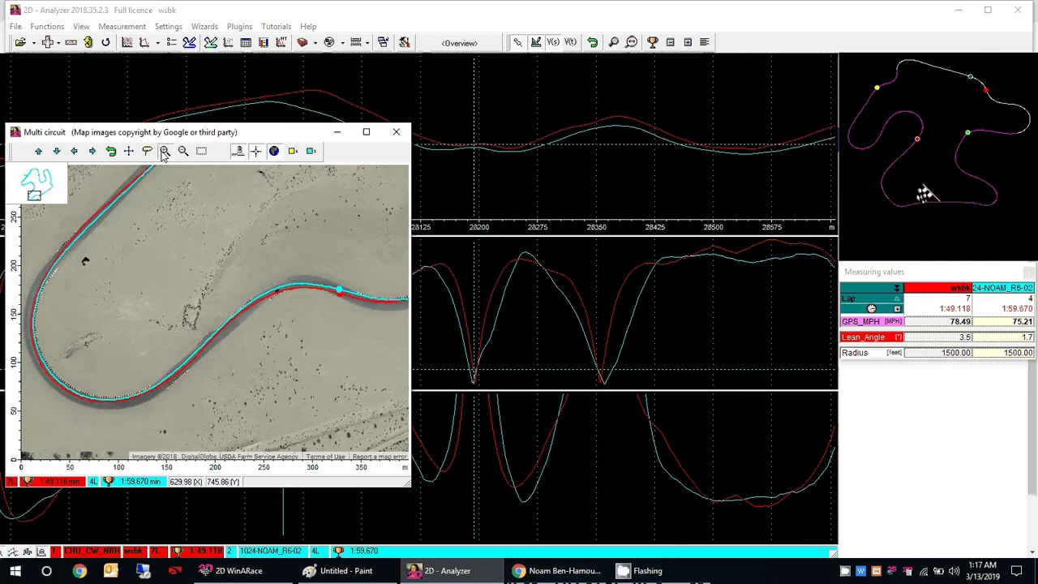
left_click(164, 153)
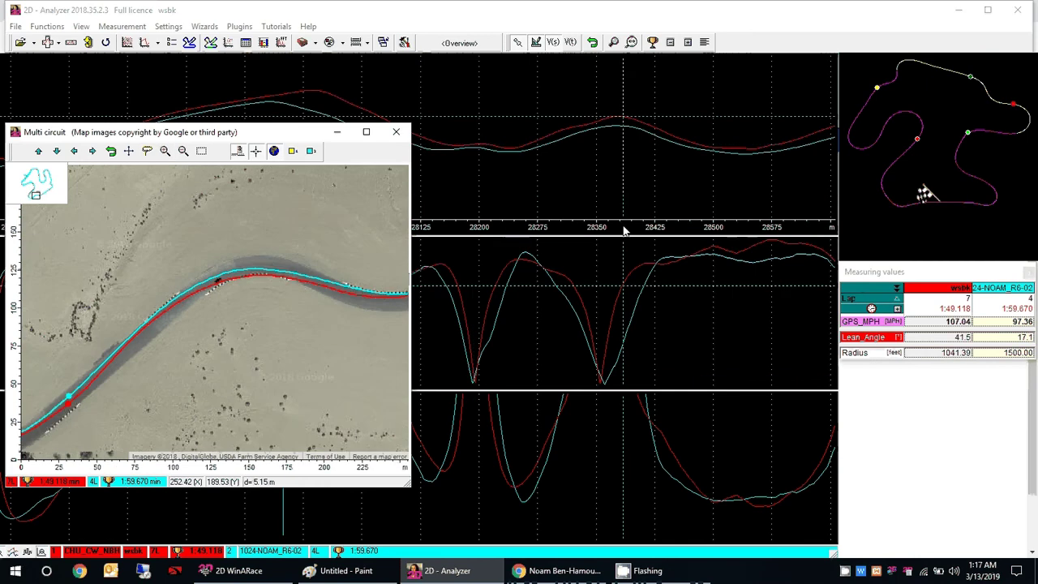
left_click(525, 246)
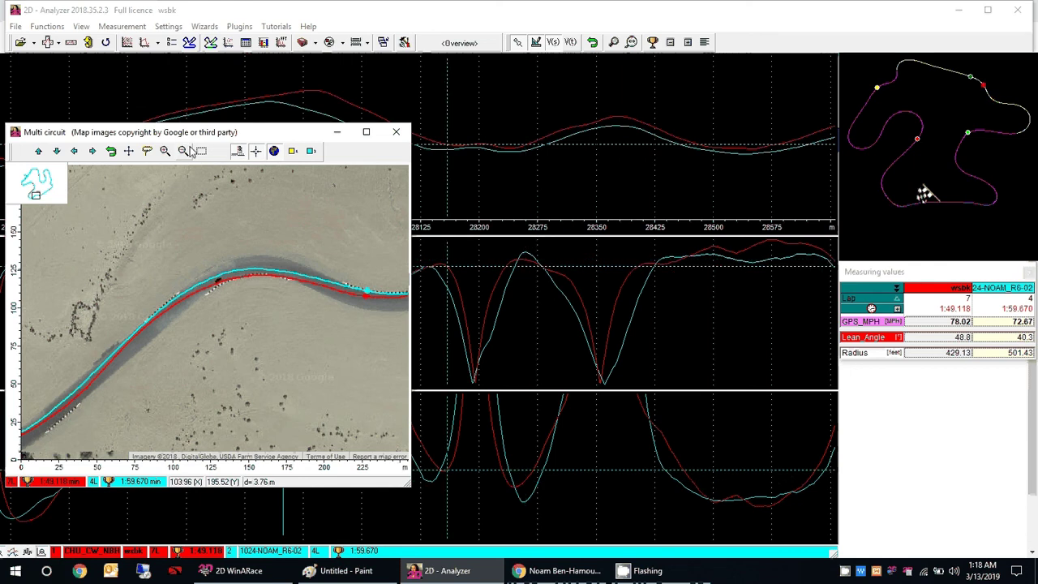
Zoom the map in to about 125 m across and measure earlier: 78.21 vs 72.63 mph.
left_click(165, 152)
left_click(166, 152)
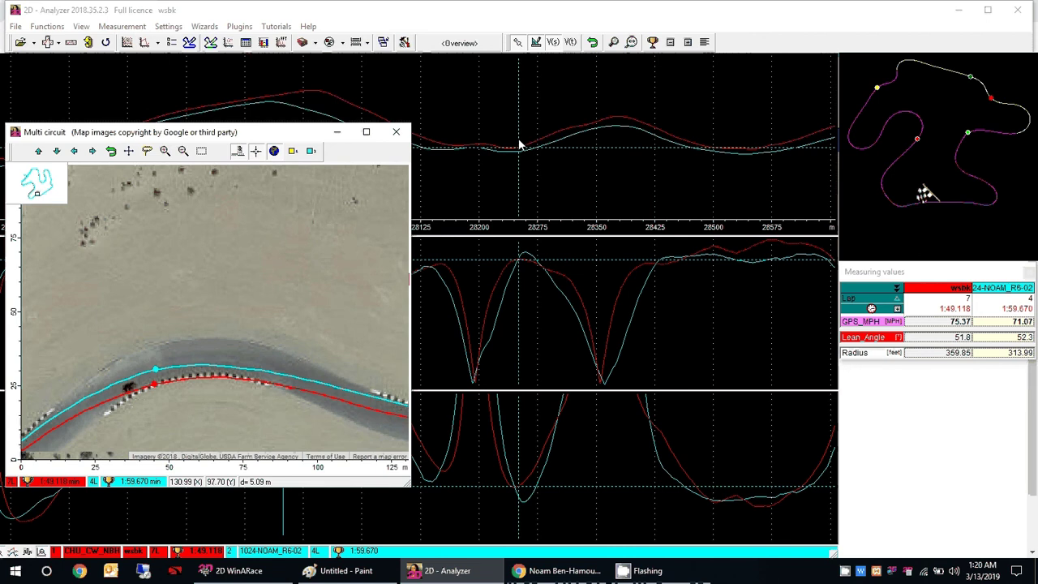
left_click(445, 144)
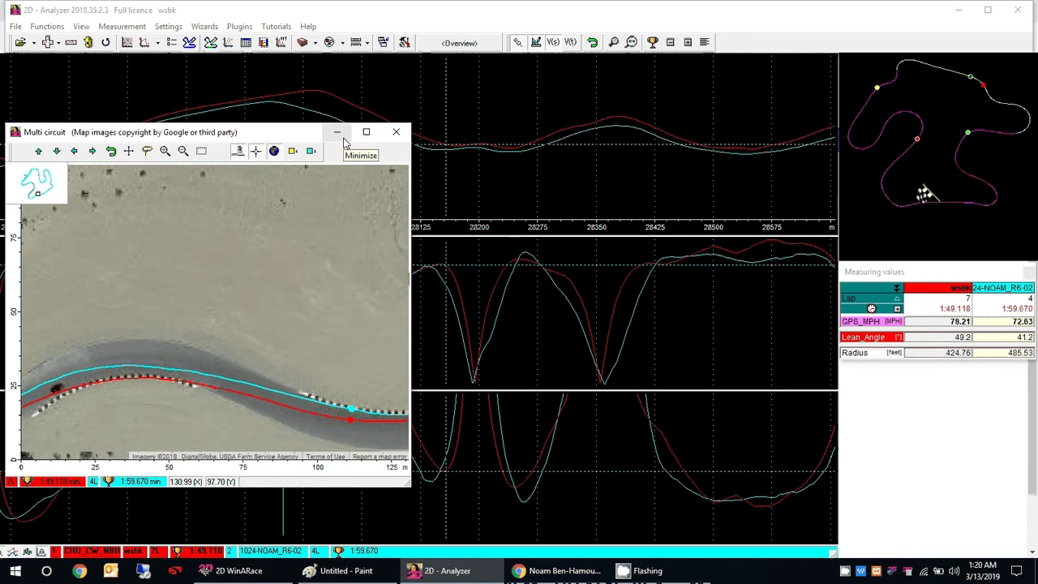
Minimize the map, zoom the graphs out, and measure the 301.96 m span from 92.57 to 118.37 mph.
left_click(338, 133)
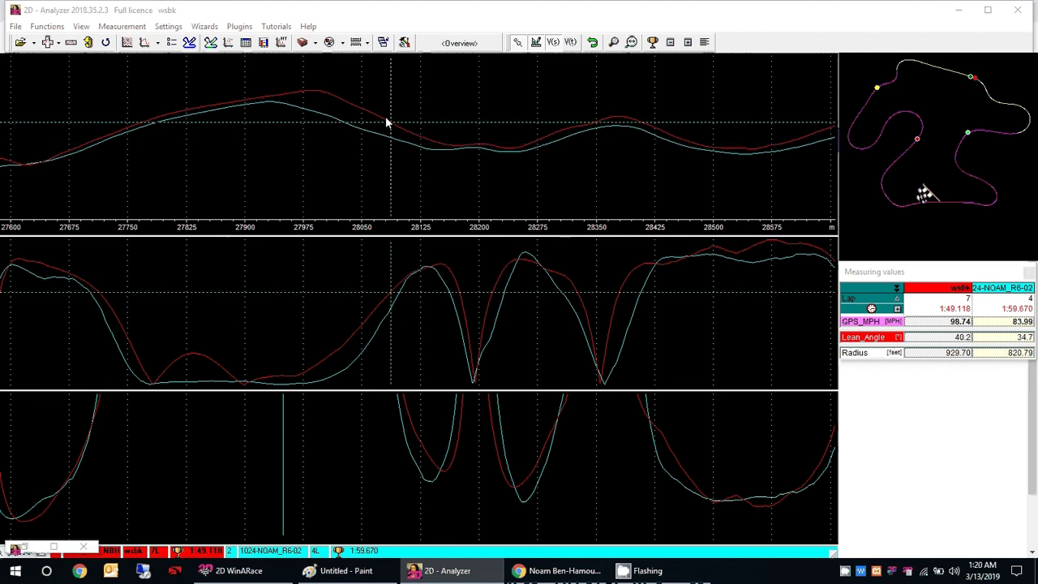
left_click(613, 42)
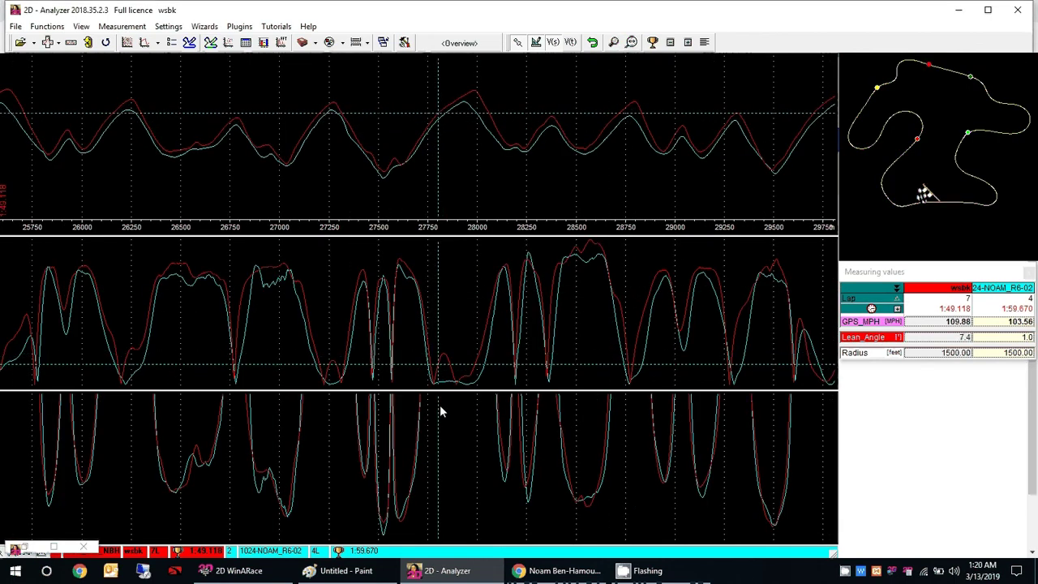
mouse_move(426, 409)
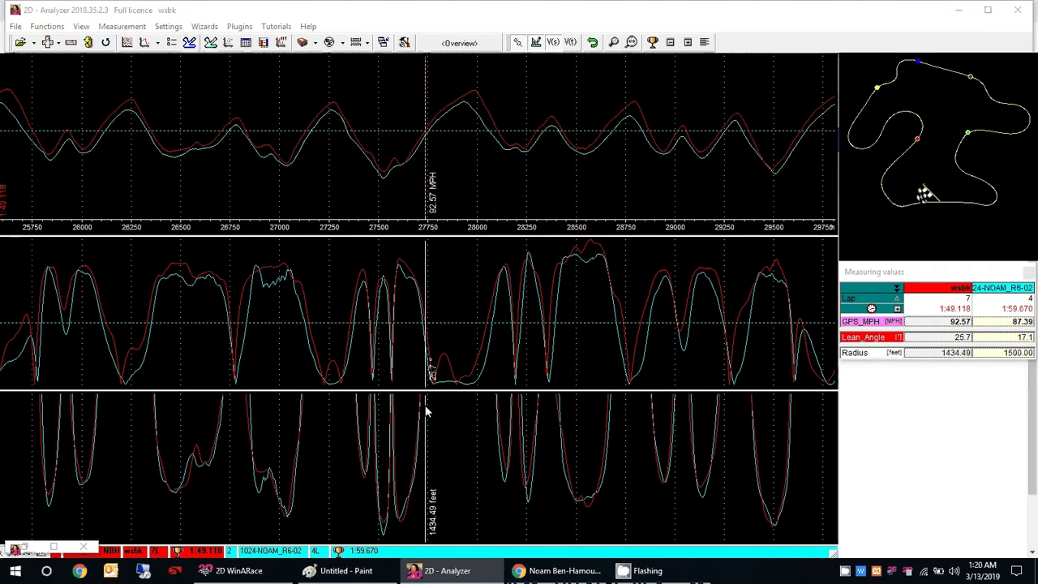
left_click_drag(427, 412, 485, 417)
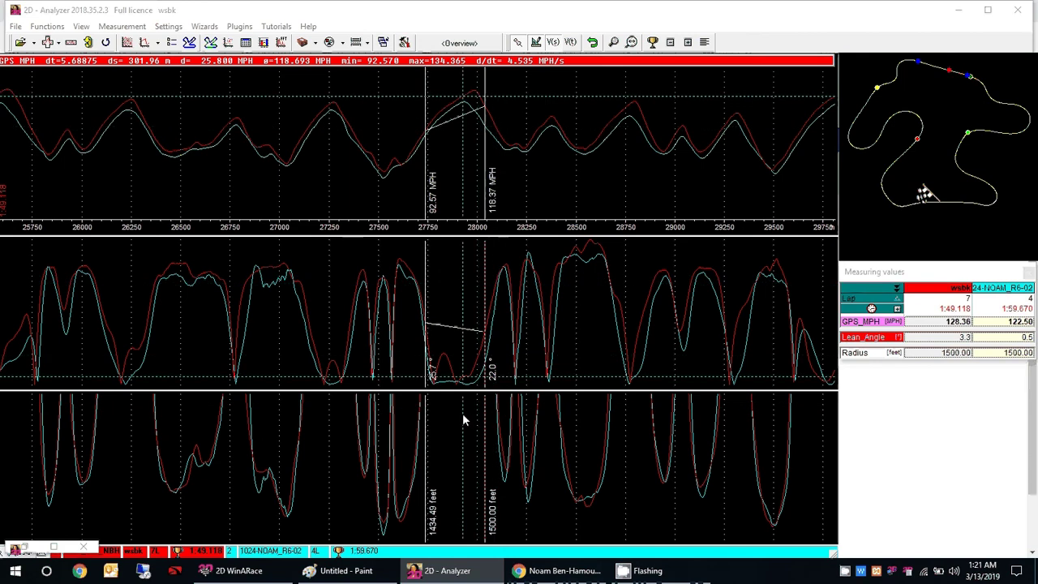
Clear the cursors, zoom the graphs in, and set 1024-NOAM_R6-02 as the reference lap.
right_click(464, 419)
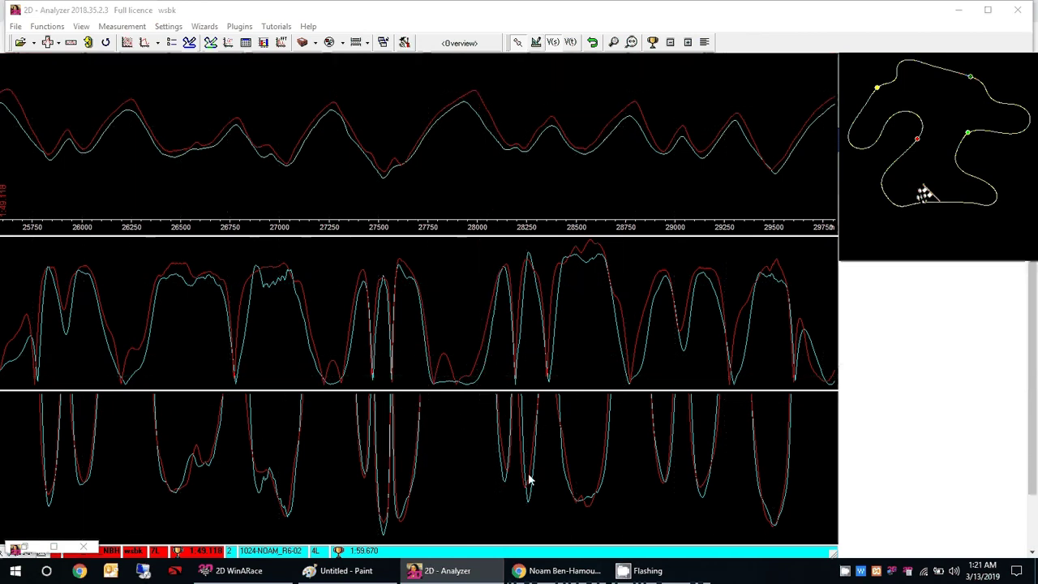
scroll(533, 431, "up", 1)
scroll(535, 401, "up", 1)
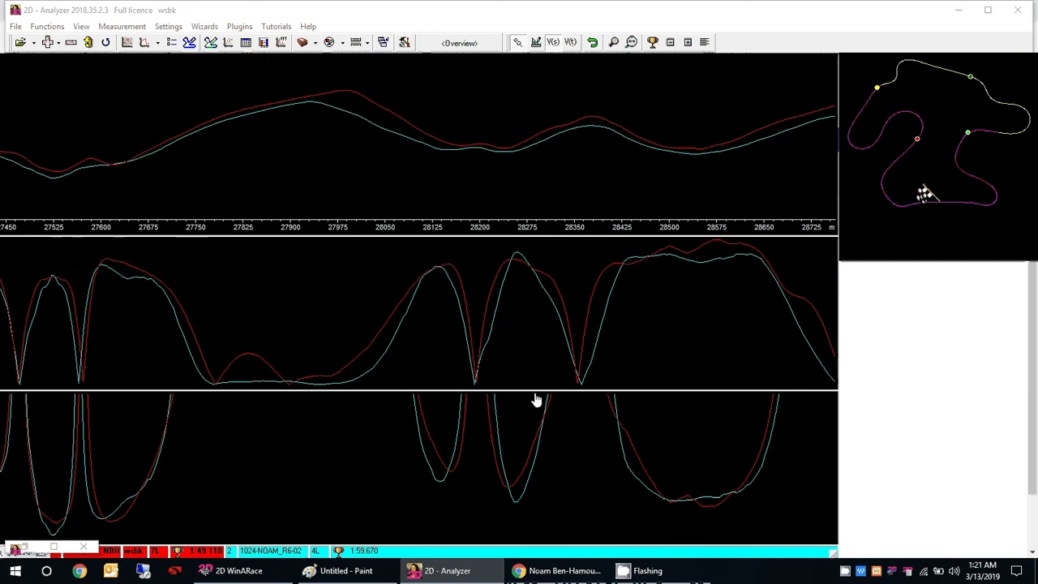
left_click(535, 401)
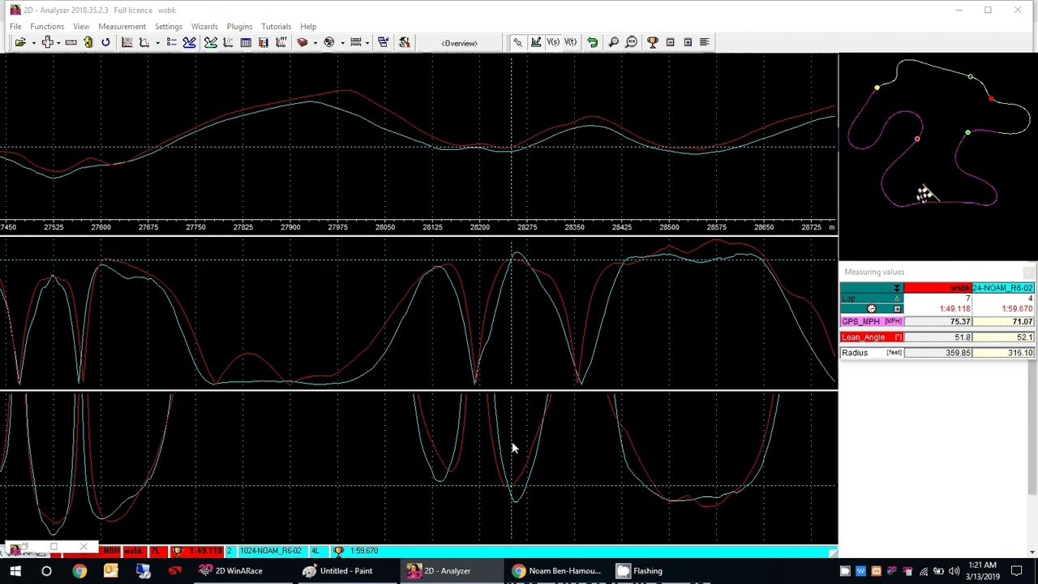
left_click(360, 551)
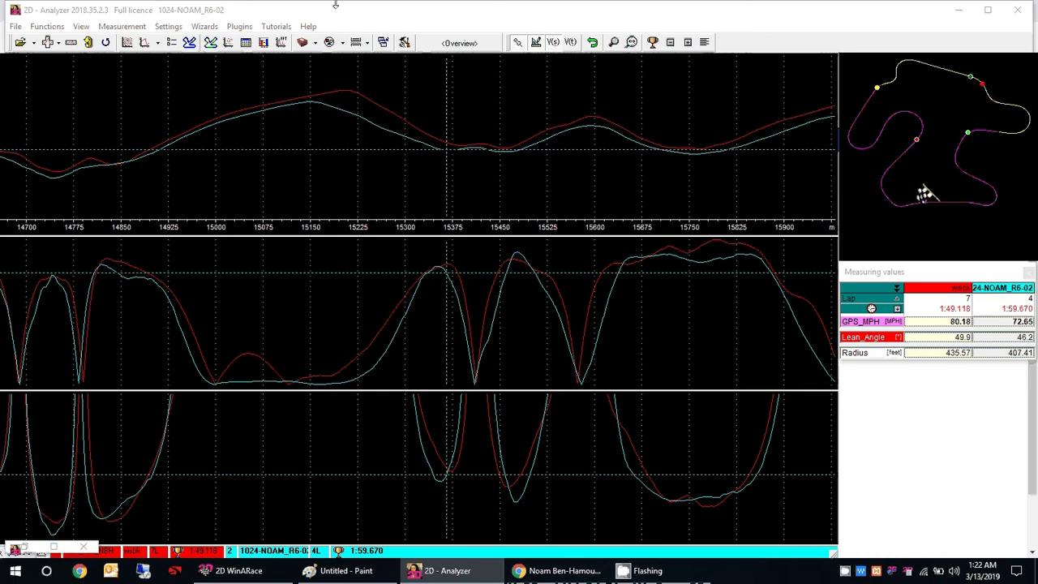
Zoom the graphs out, then wheel-zoom onto the 14400–15150 m corner sequence.
left_click(632, 41)
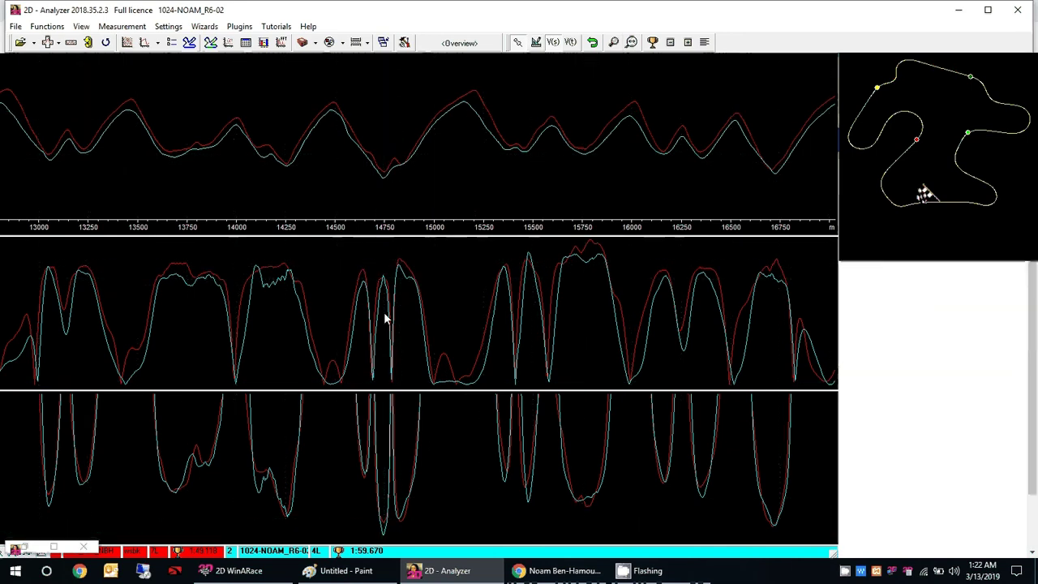
scroll(385, 308, "up", 3)
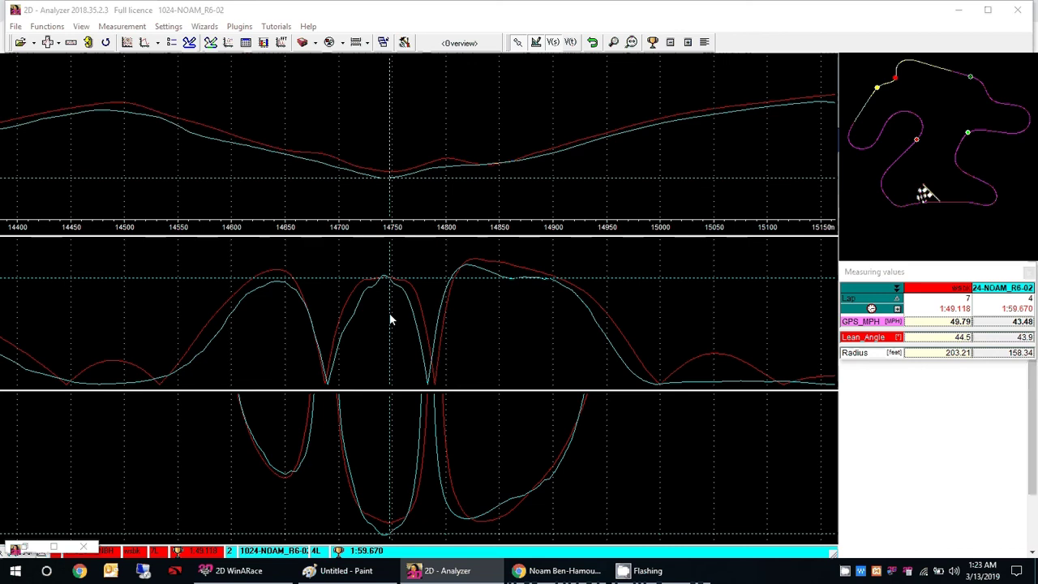
Open the satellite circuit map beside the charts and zoom it out to show the corners.
double_click(389, 319)
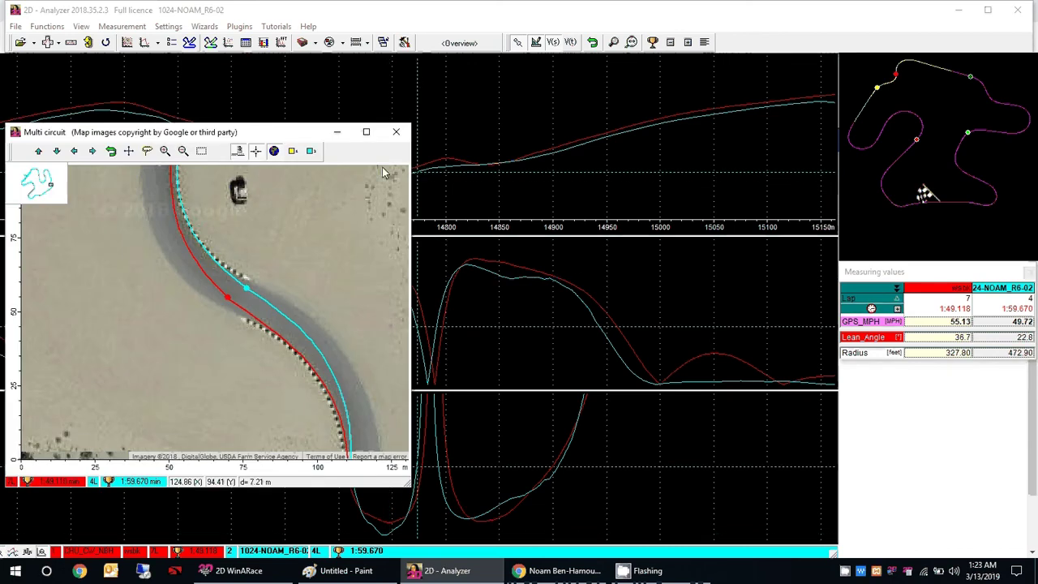
left_click_drag(309, 138, 855, 134)
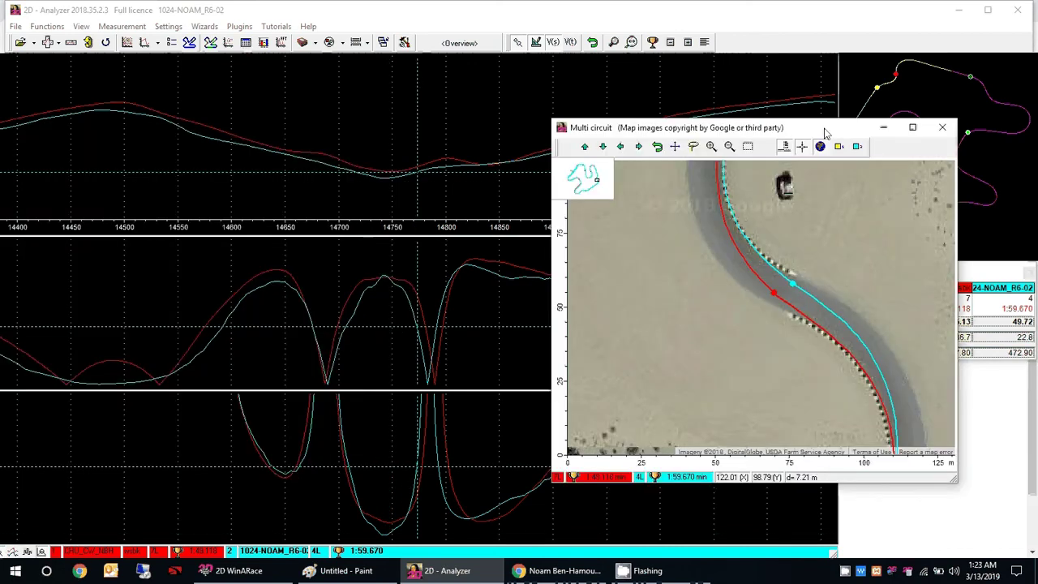
left_click(728, 146)
left_click(729, 146)
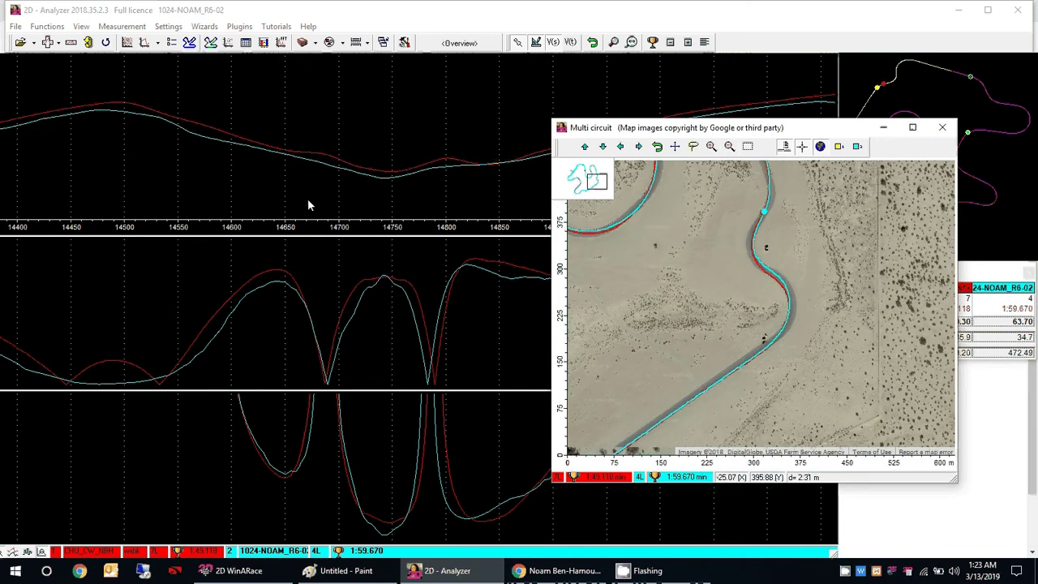
Zoom the map in and step the cursor from turn-in up to the S-bend apex near 14740 m.
left_click(381, 215)
left_click(639, 147)
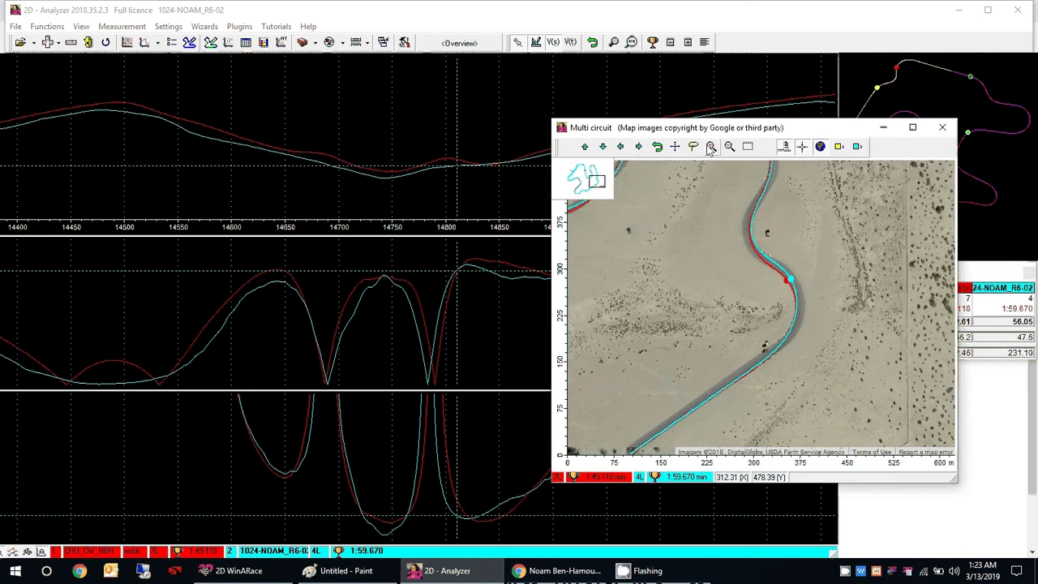
scroll(608, 188, "up", 3)
left_click(352, 267)
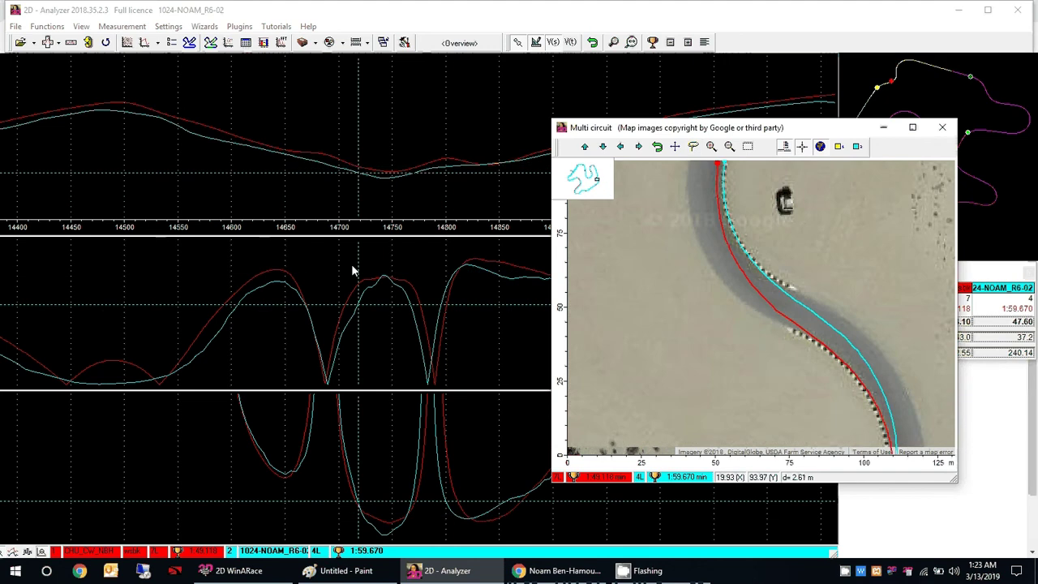
left_click(336, 271)
left_click(324, 282)
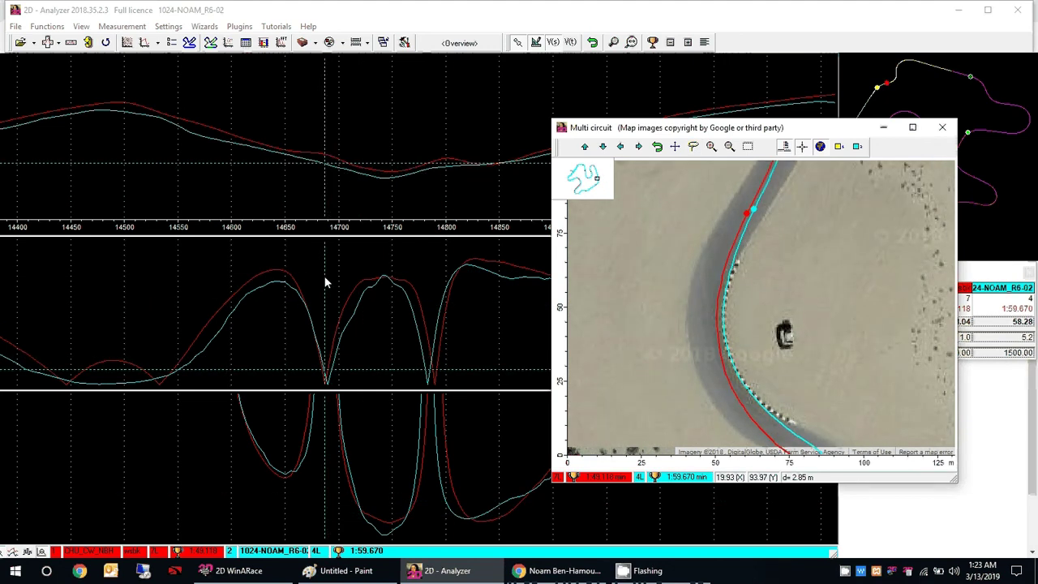
left_click(371, 277)
left_click(377, 277)
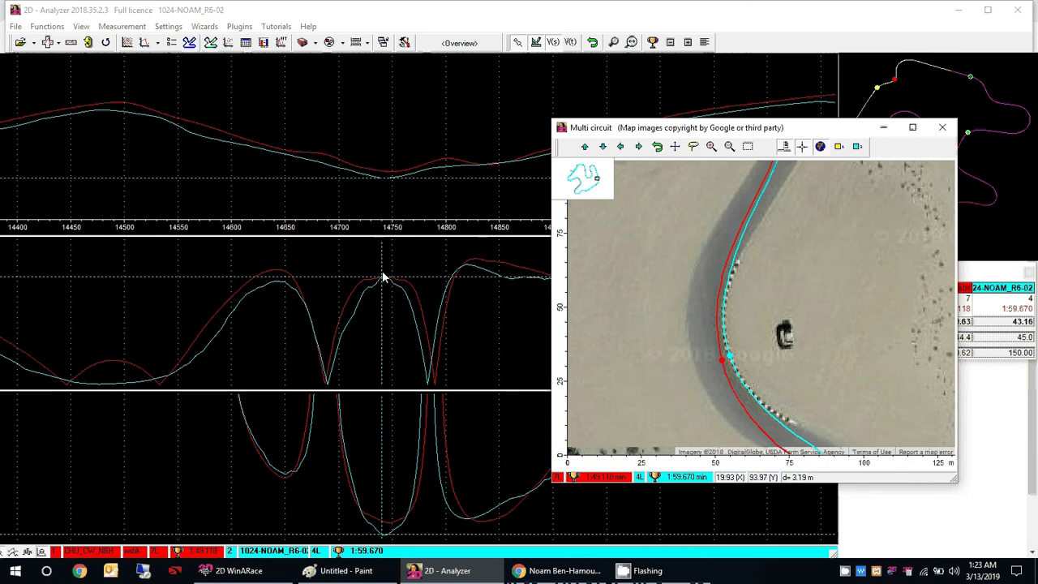
left_click(390, 276)
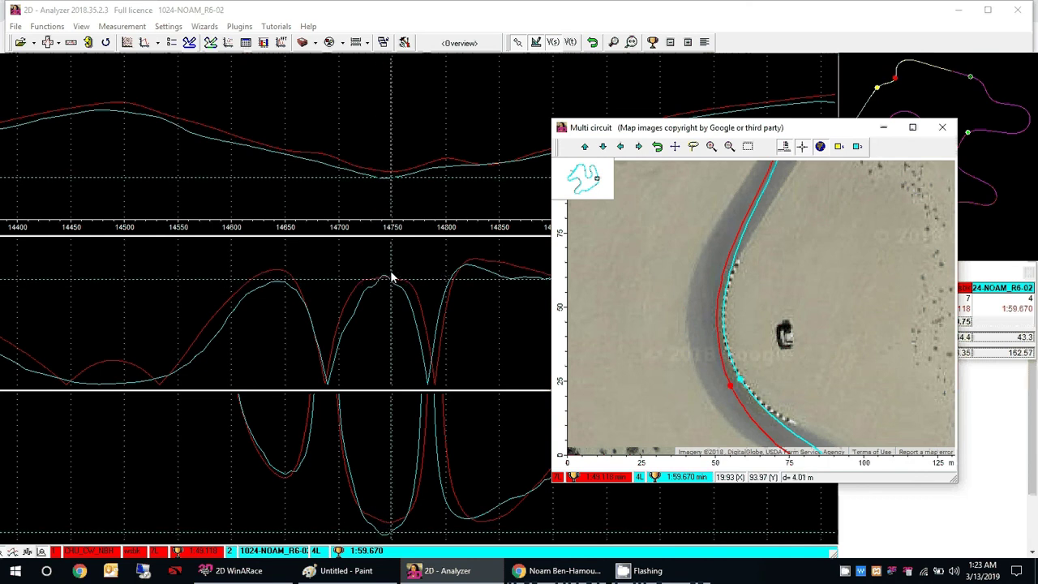
left_click(385, 278)
Step between apex and exit, then through the earlier bend toward the next turn.
left_click(380, 272)
left_click(406, 278)
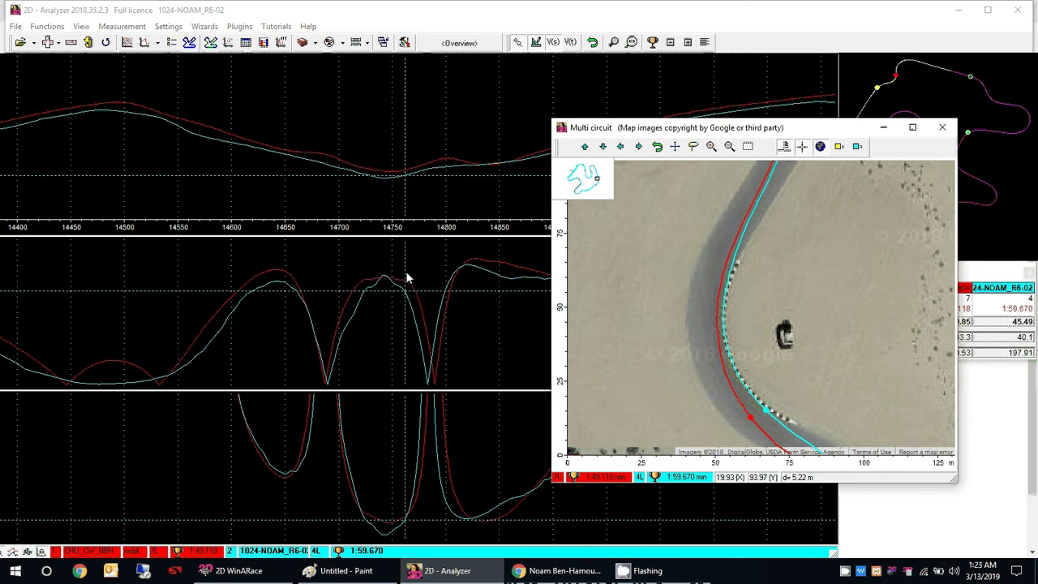
left_click(386, 256)
left_click(375, 215)
left_click(391, 130)
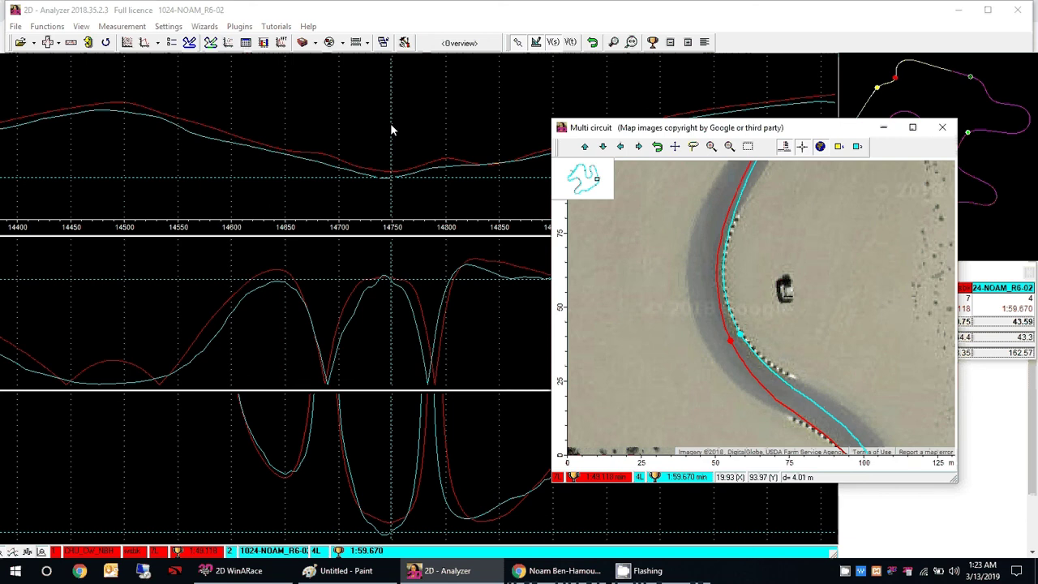
left_click(254, 180)
left_click(285, 183)
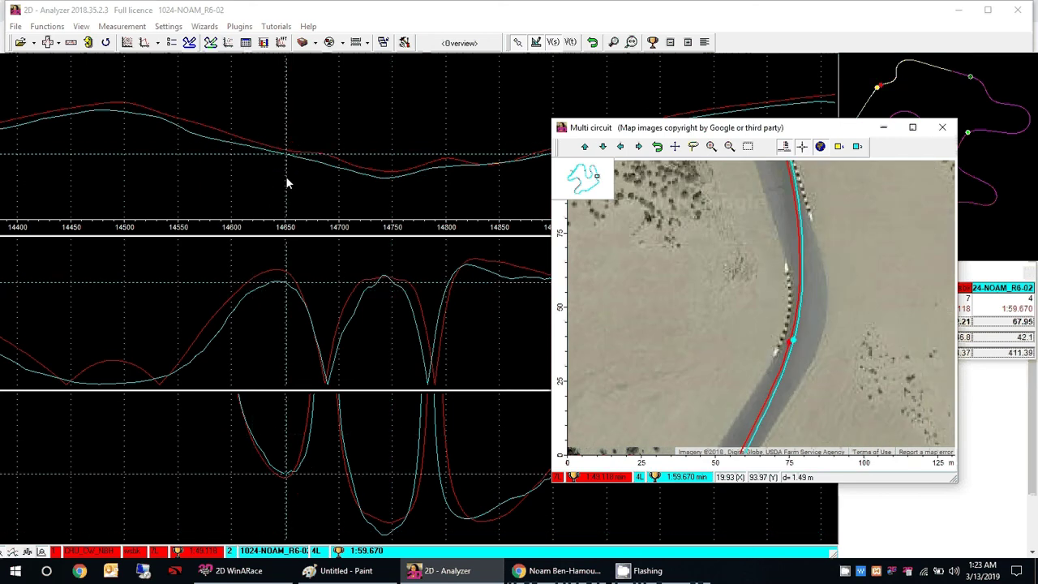
left_click(339, 192)
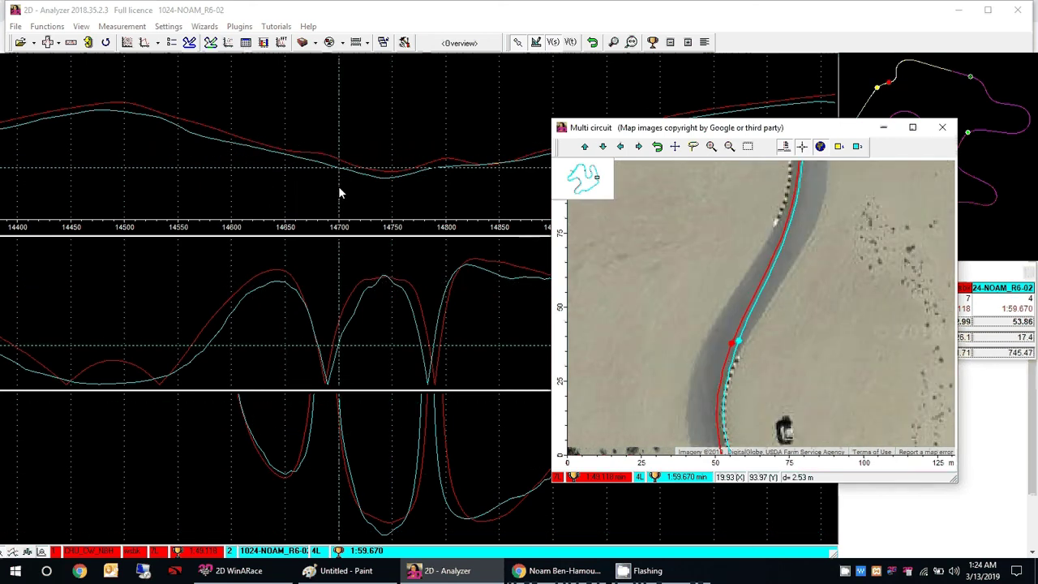
left_click(428, 191)
left_click(382, 188)
left_click(335, 186)
Step between the turn exit and apex, settling on the apex: lap 4 43.12 mph, 45.2° lean.
key("Left")
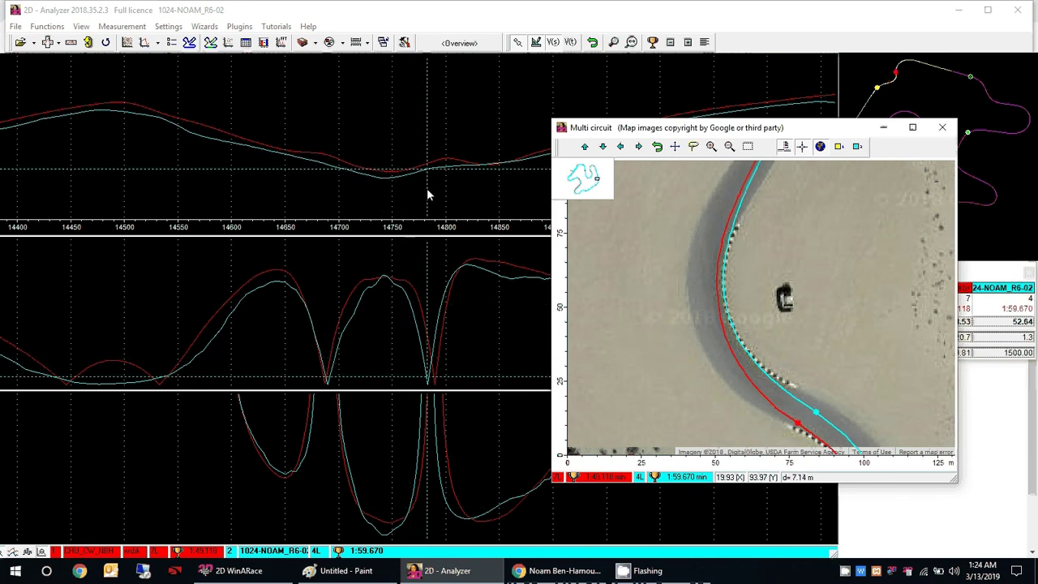
left_click(430, 195)
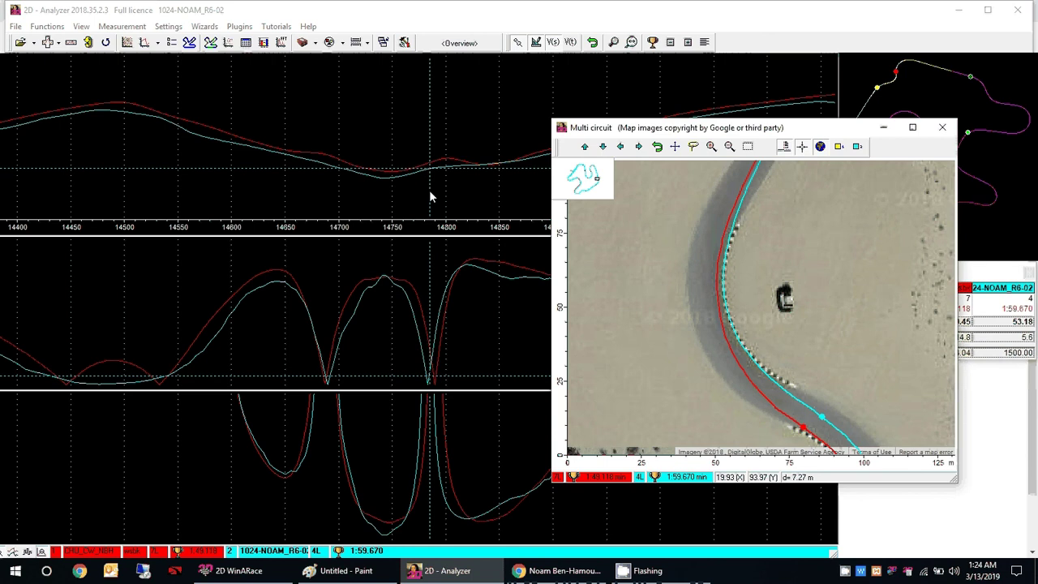
left_click(420, 192)
left_click(405, 191)
left_click(420, 195)
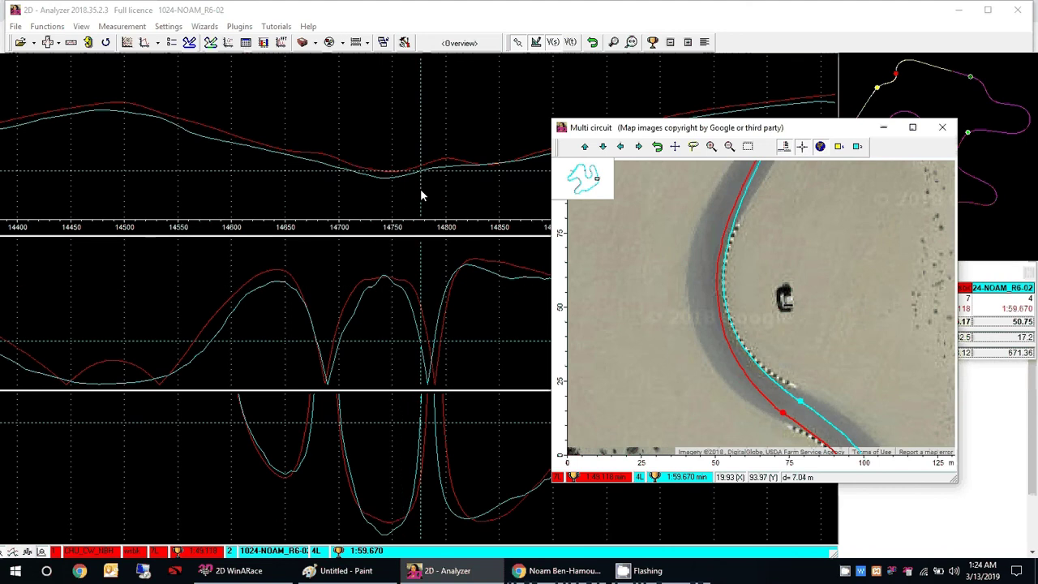
left_click(405, 195)
left_click(375, 195)
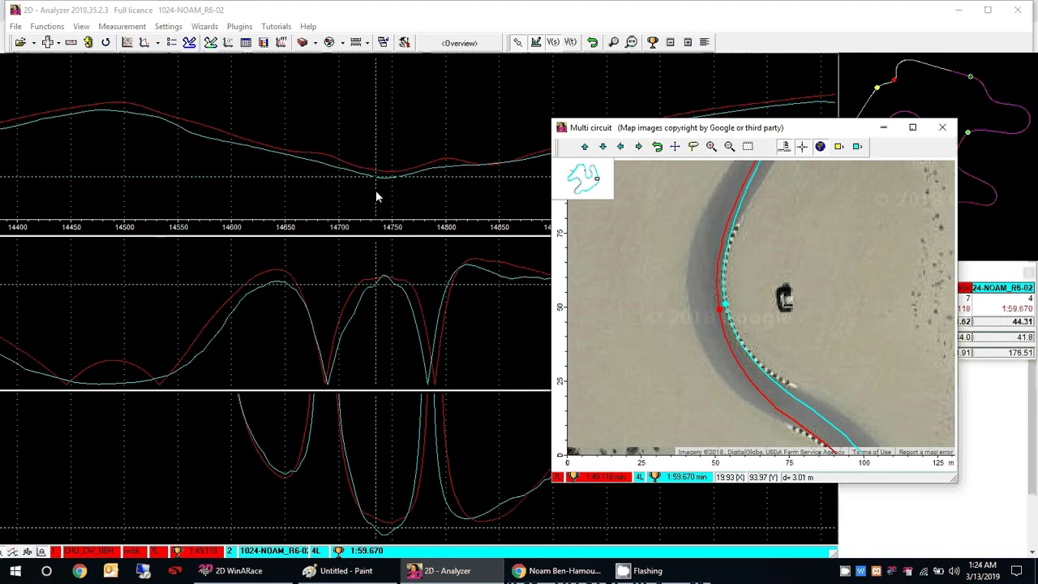
left_click(390, 208)
left_click(385, 206)
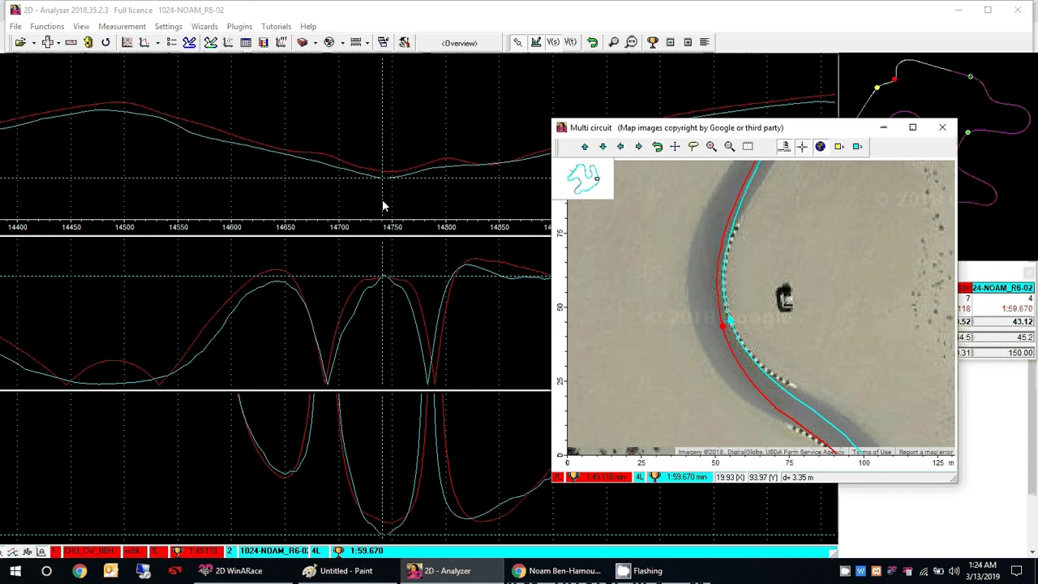
Bring the main graphs in front of the satellite map, with the cursor at the apex near 14745.
left_click(953, 78)
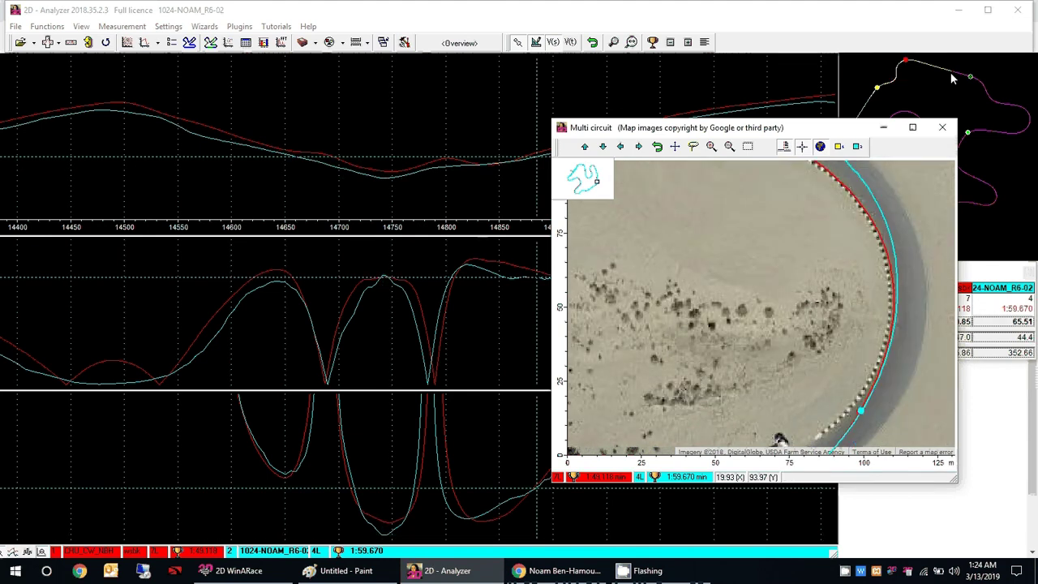
left_click(391, 284)
left_click(387, 286)
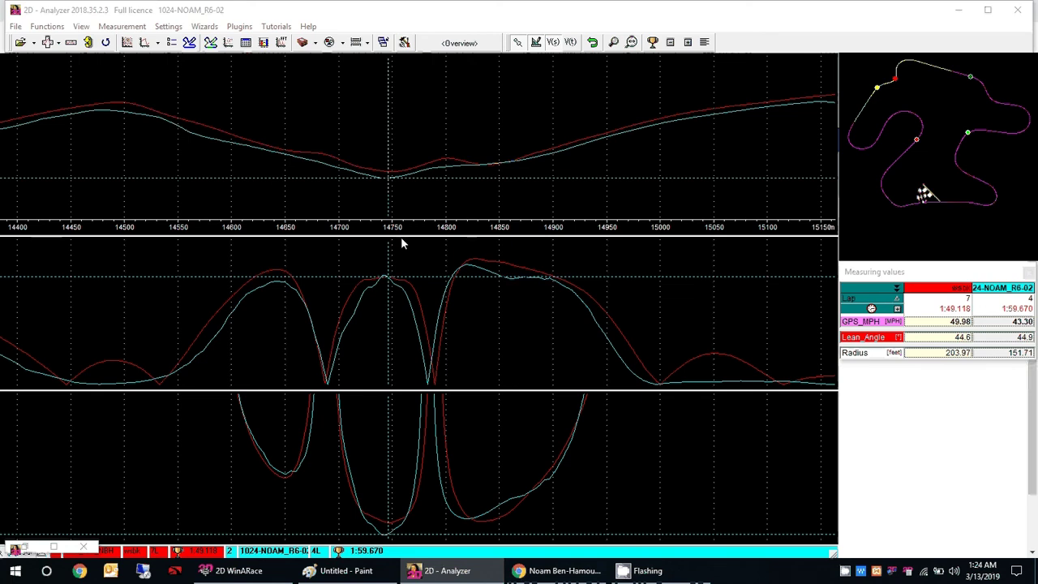
Zoom the graphs out to the full lap and slide the cursor back along it.
left_click(434, 244)
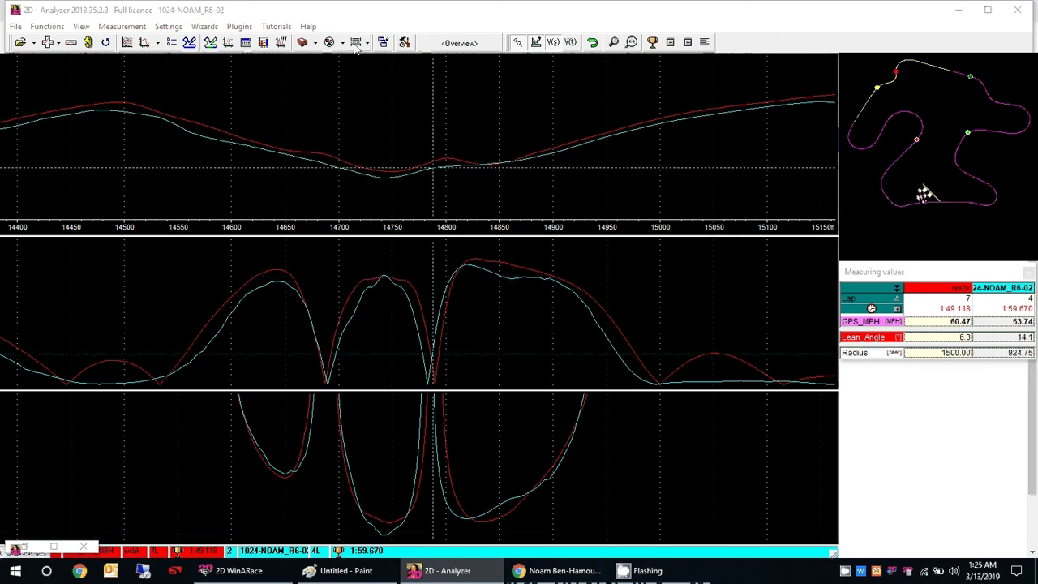
left_click(653, 42)
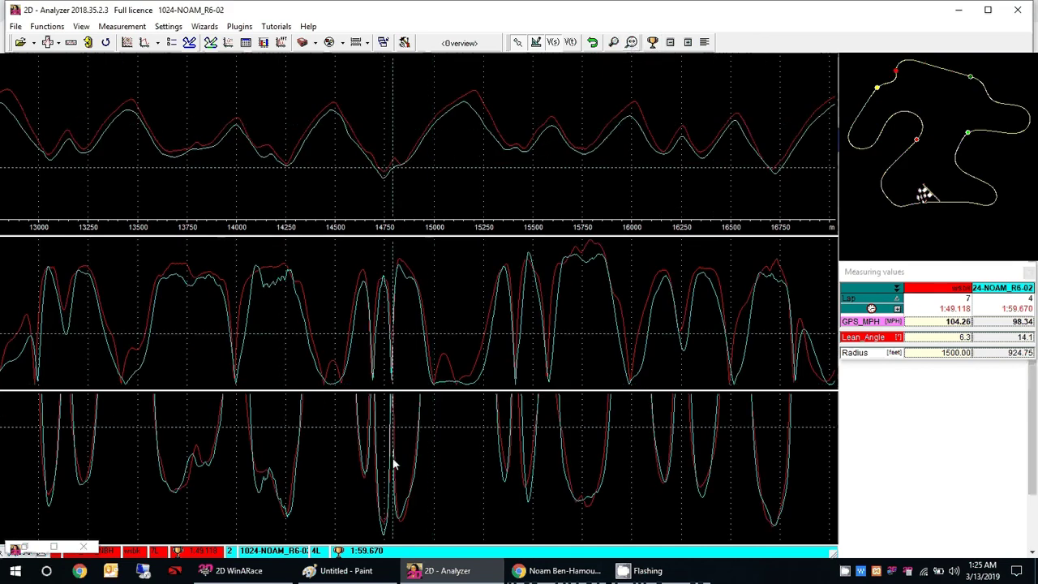
left_click_drag(393, 464, 521, 355)
Zoom in and compare laps 7 and 4 near 15760 m (74.53 vs 68.75 mph), then switch to Flashing.
scroll(527, 268, "up", 2)
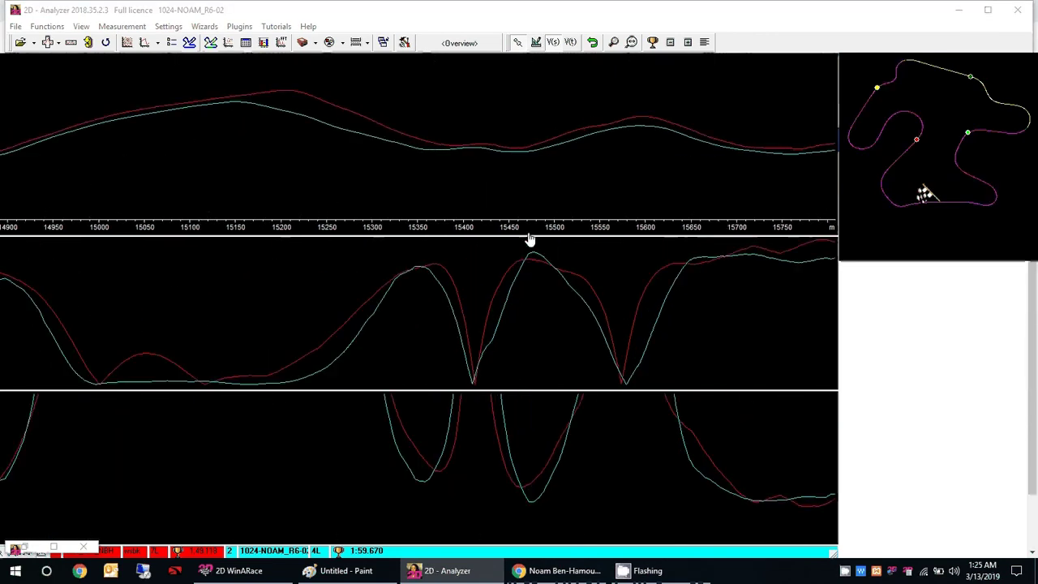
left_click(543, 286)
left_click_drag(542, 285, 532, 288)
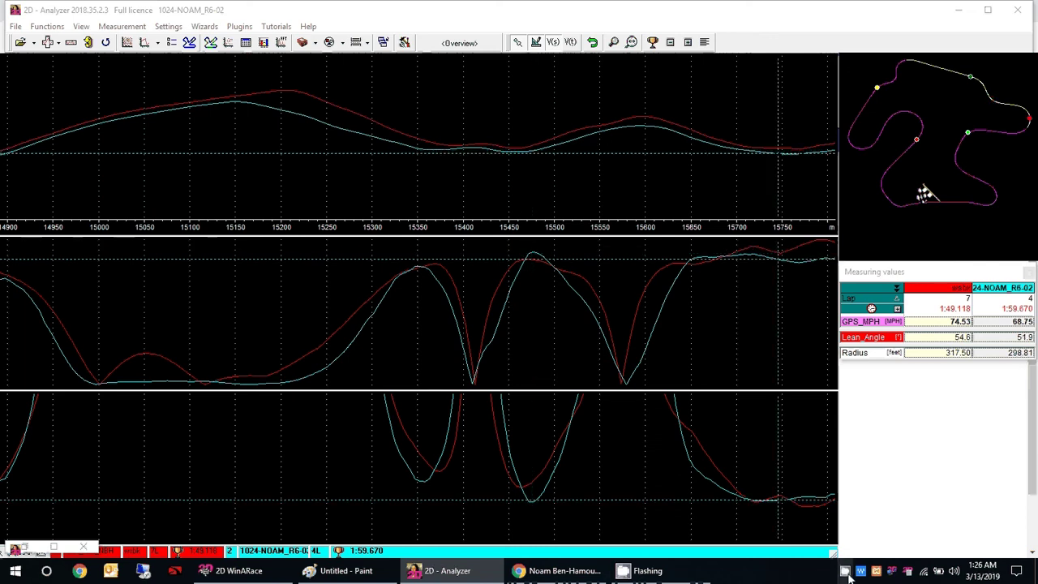
left_click(657, 575)
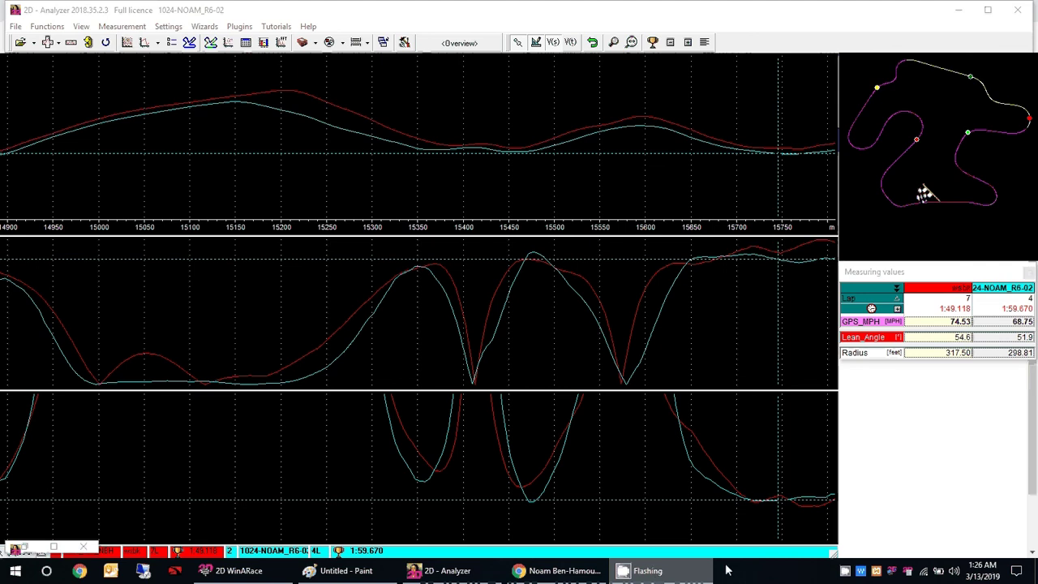